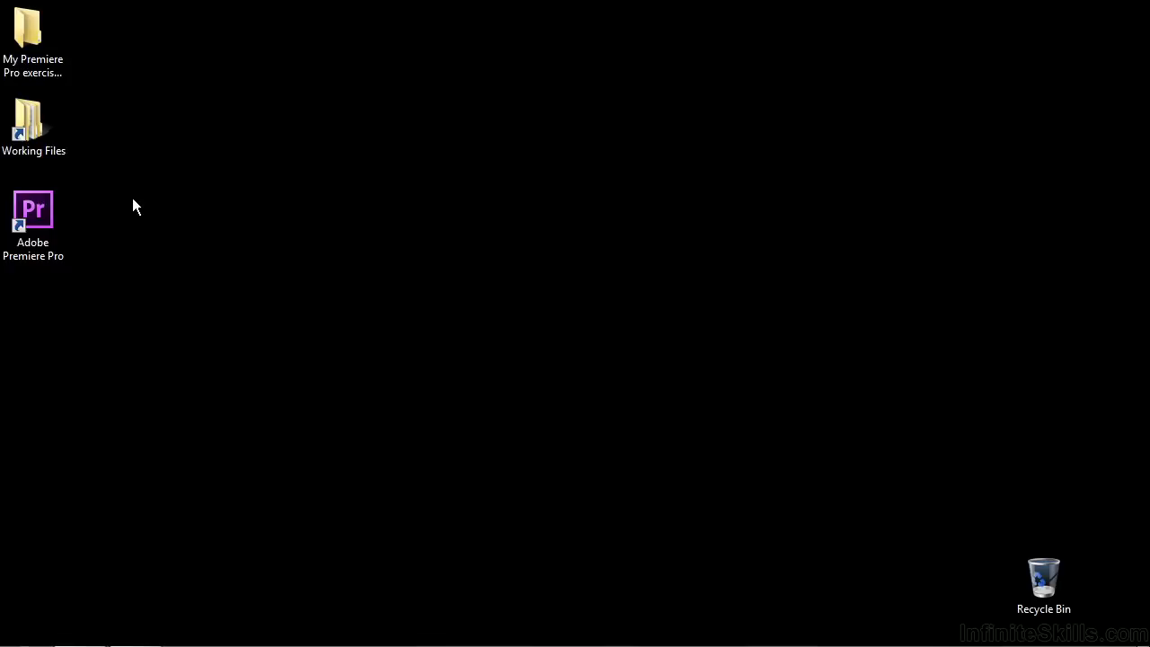
Open the AudioClipMixer.prproj project from the projects folder in Working Files
double_click(27, 121)
double_click(435, 350)
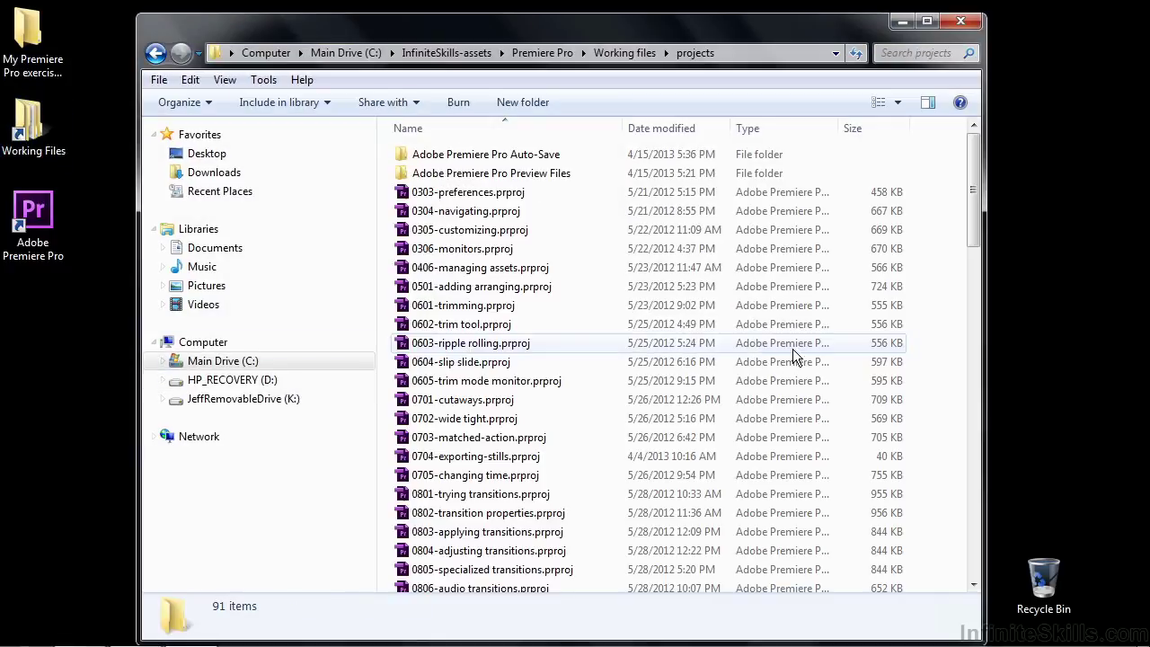
left_click_drag(975, 240, 963, 586)
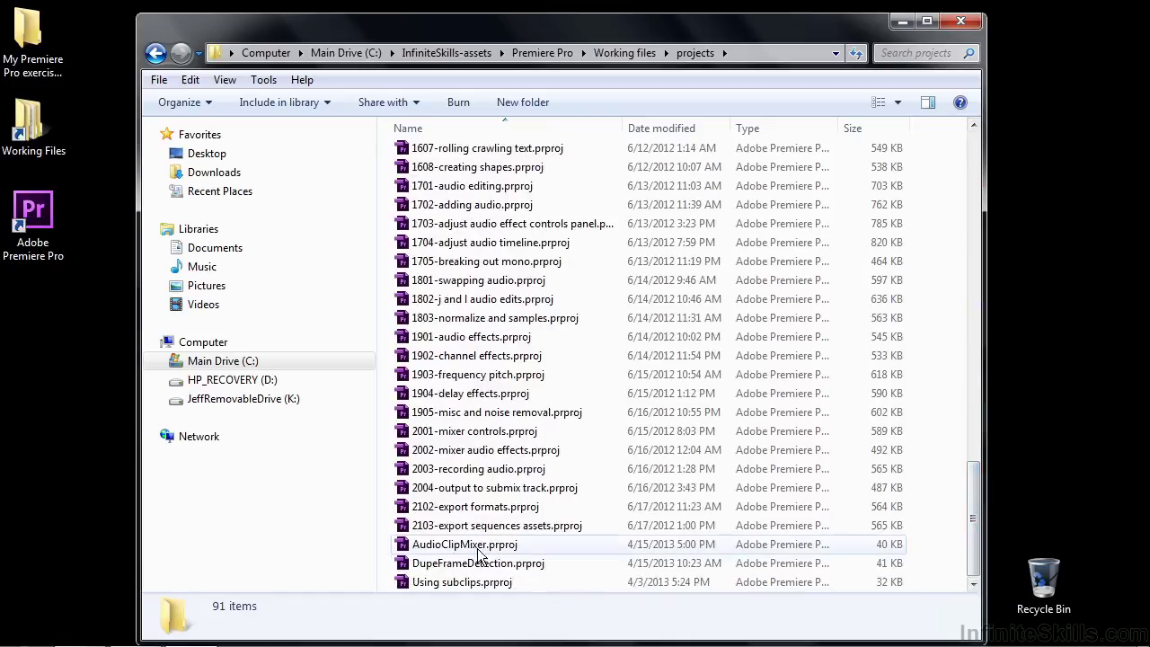
left_click(442, 550)
double_click(444, 550)
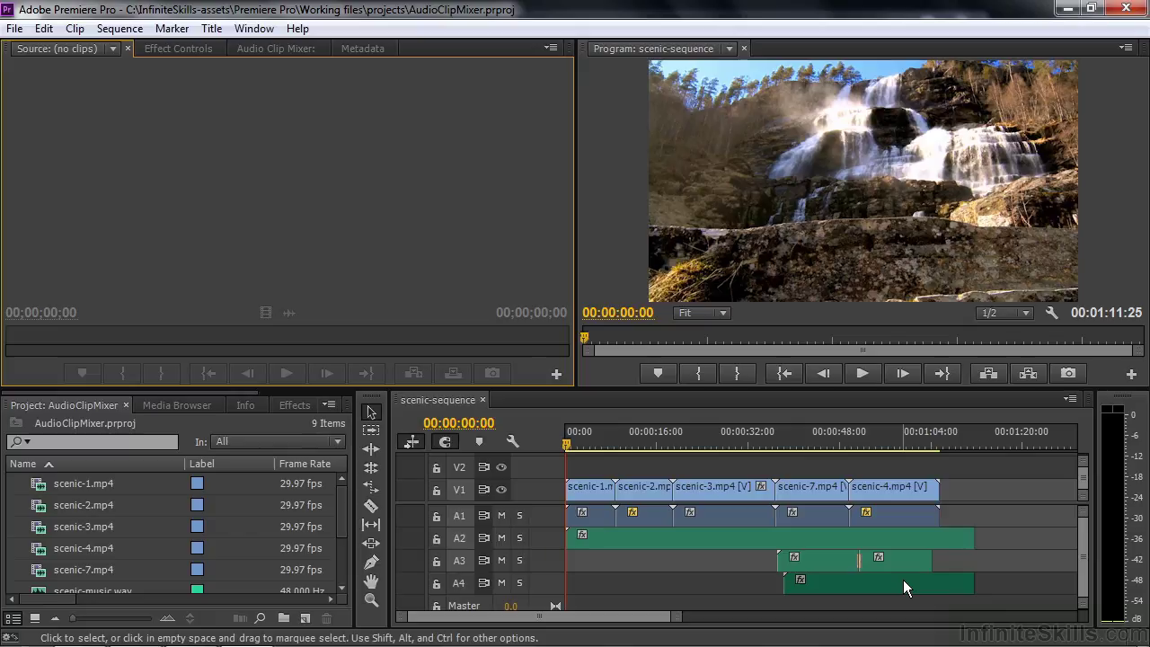
Mute audio track A2 and show the effect controls of the scenic-2.mp4 clip
left_click(641, 492)
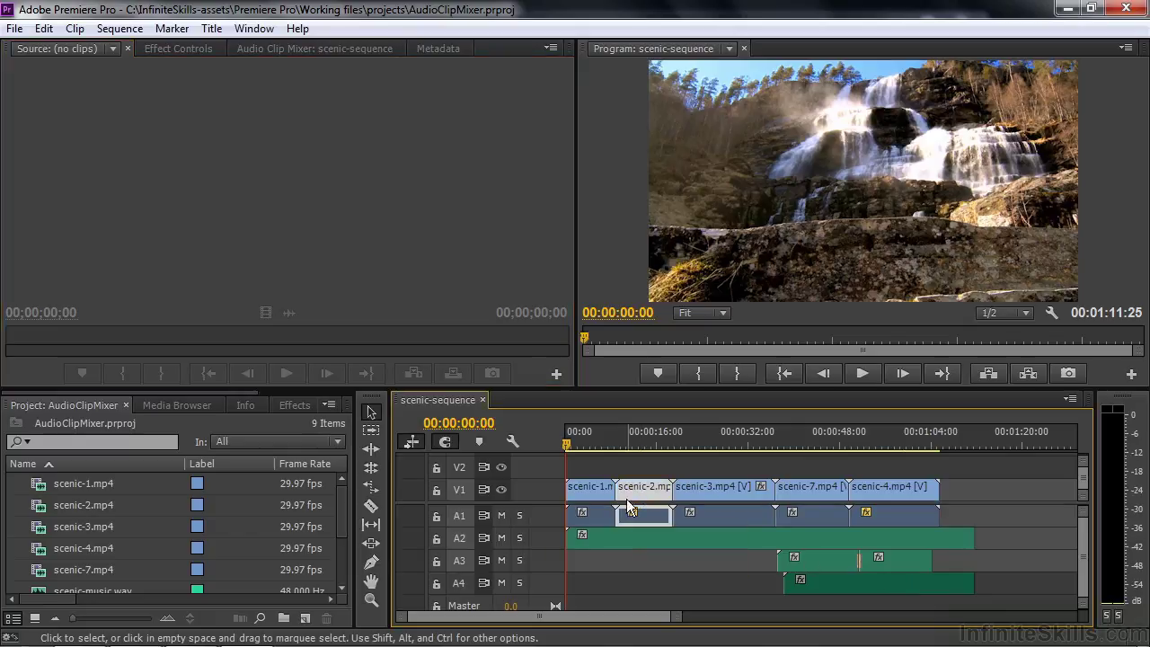
left_click(501, 536)
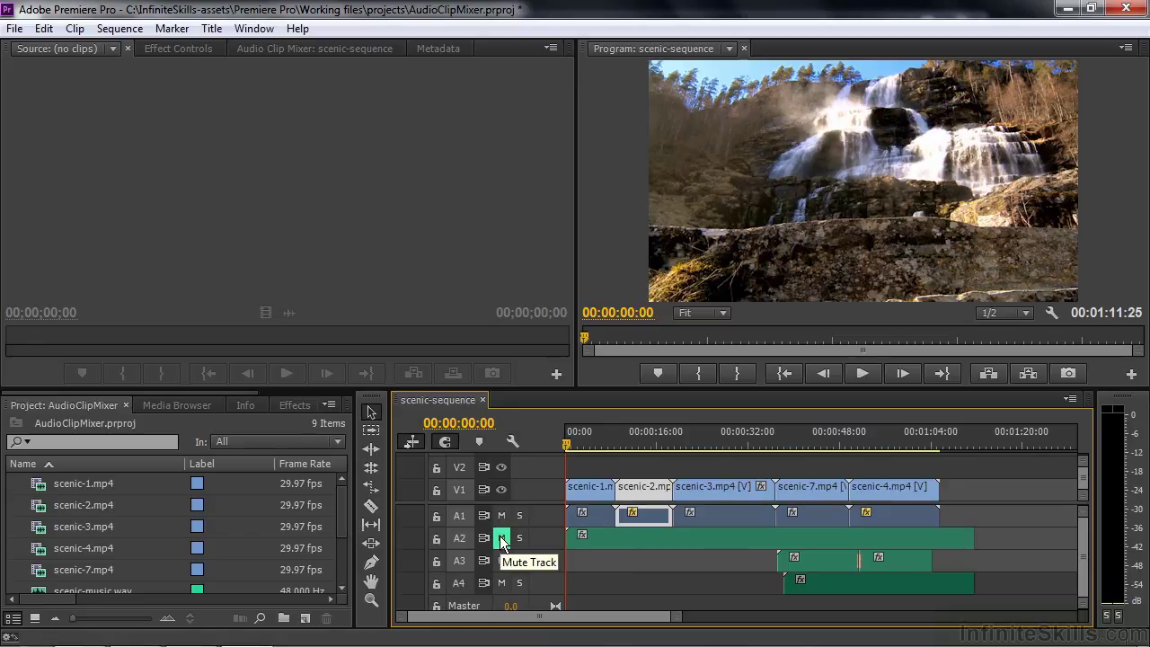
left_click(189, 52)
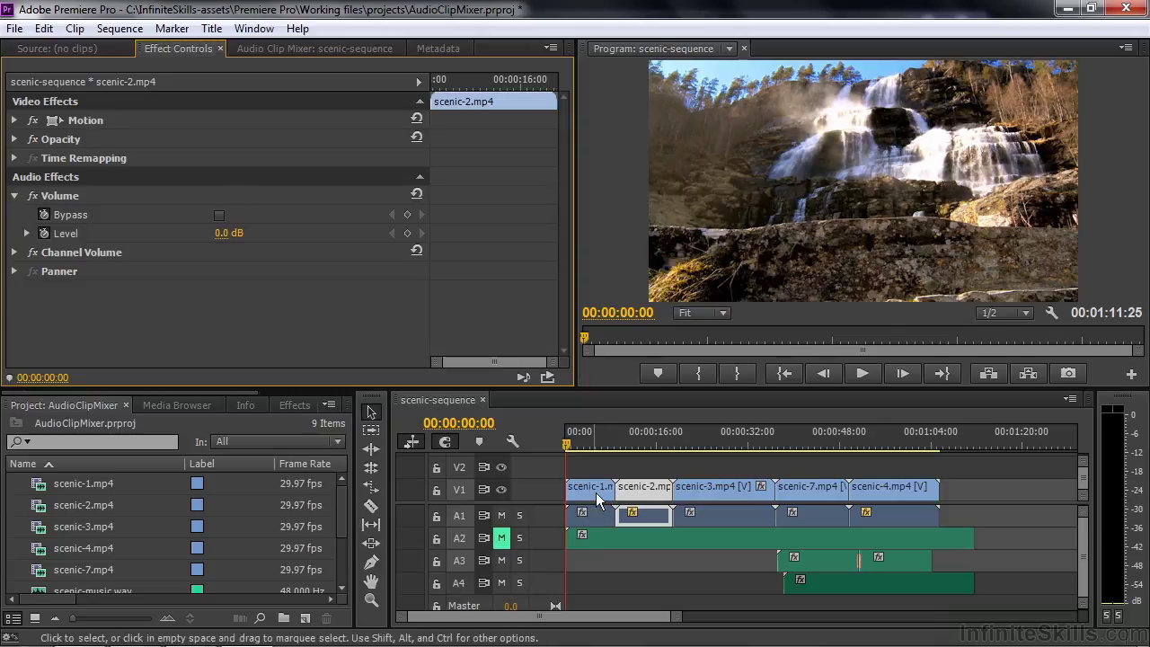
Lower the scenic-2.mp4 volume level to about -20.4 dB at 00:00:10:16 and play the clip
left_click(635, 494)
left_click(627, 440)
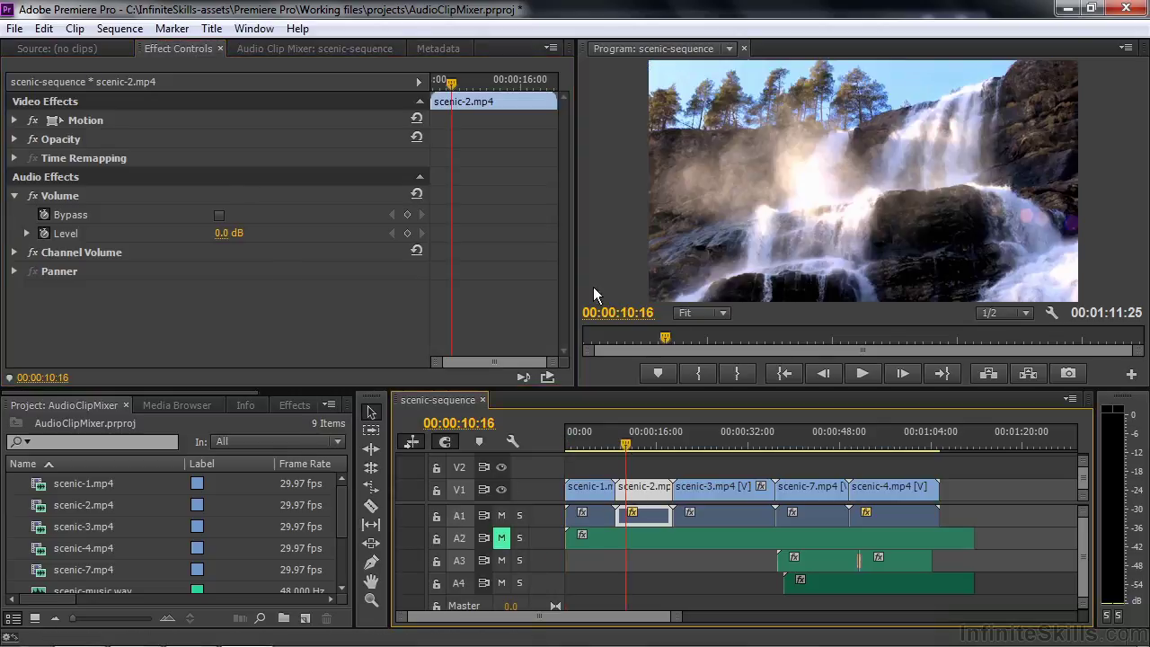
left_click(27, 233)
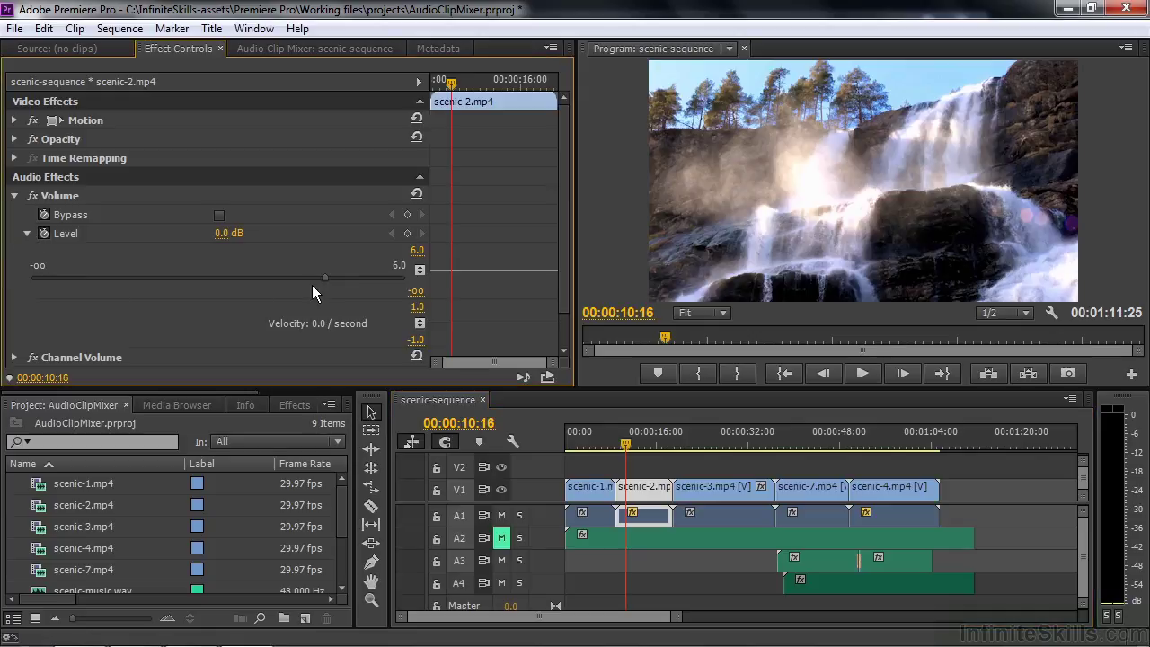
left_click_drag(324, 280, 157, 279)
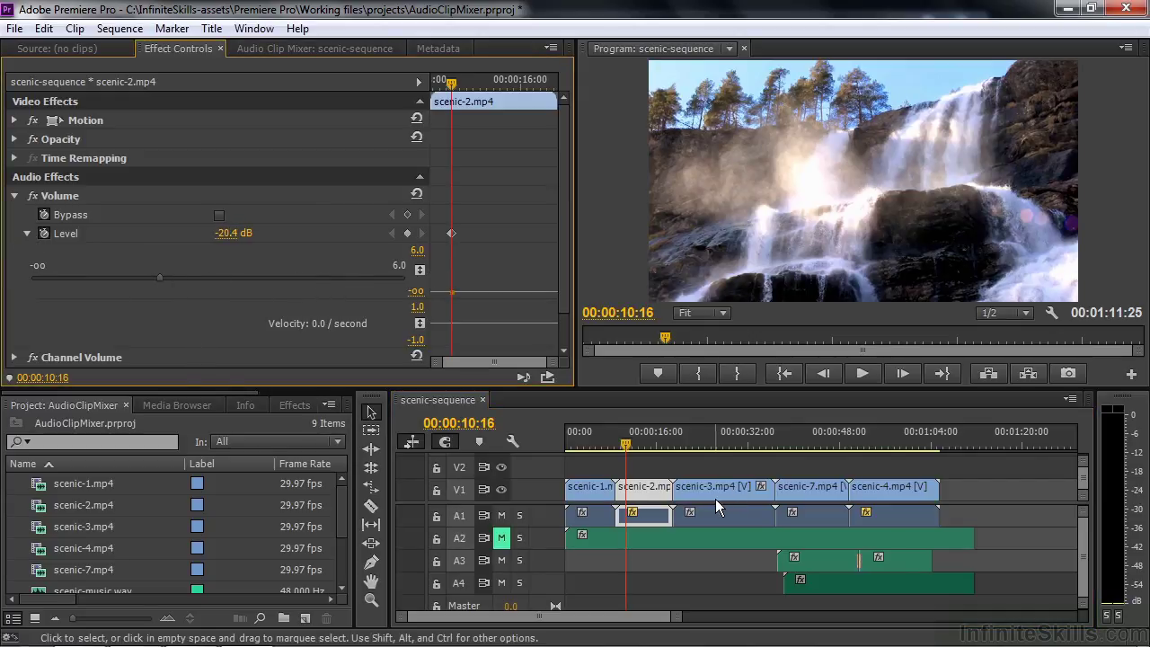
key("space")
key("space")
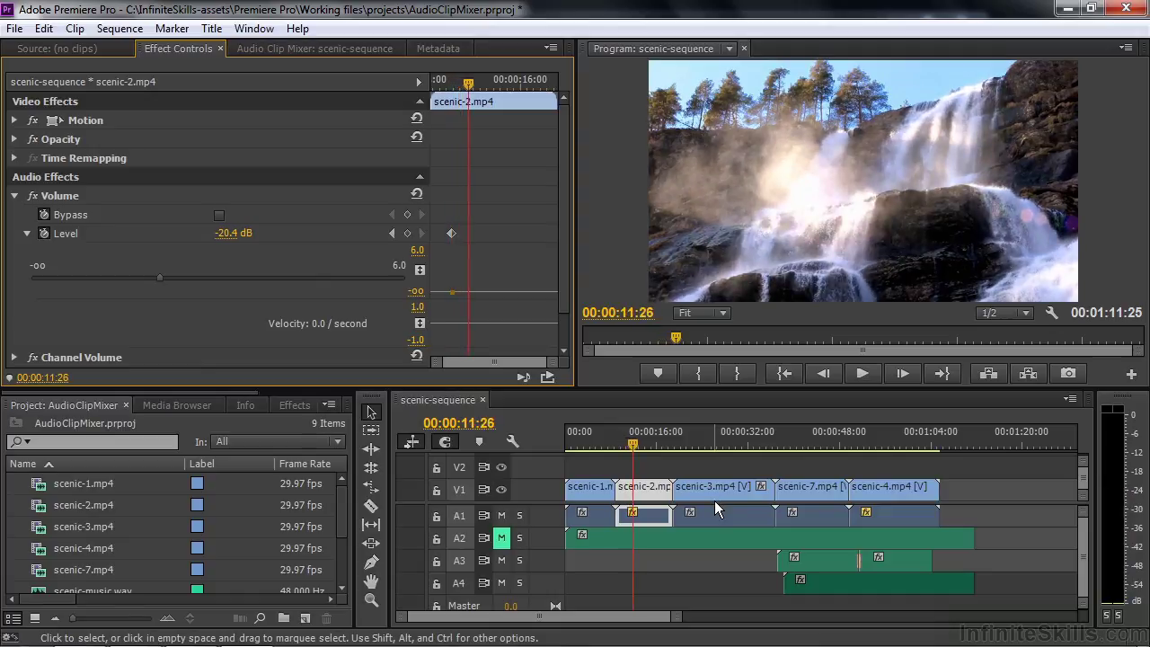
key("space")
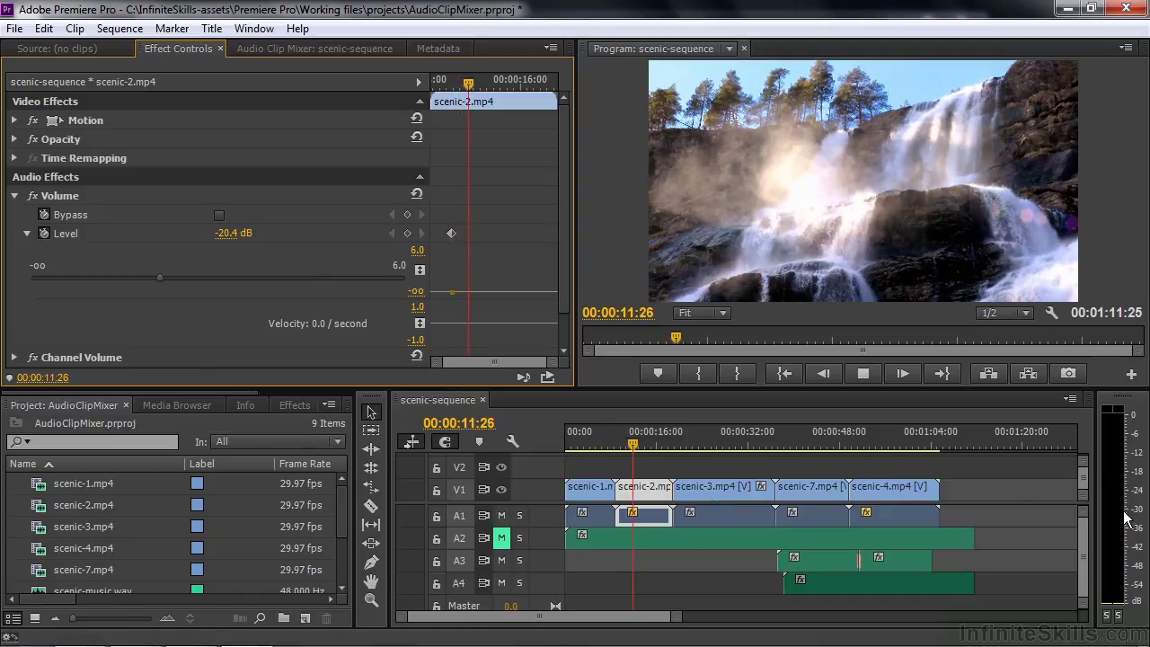
key("space")
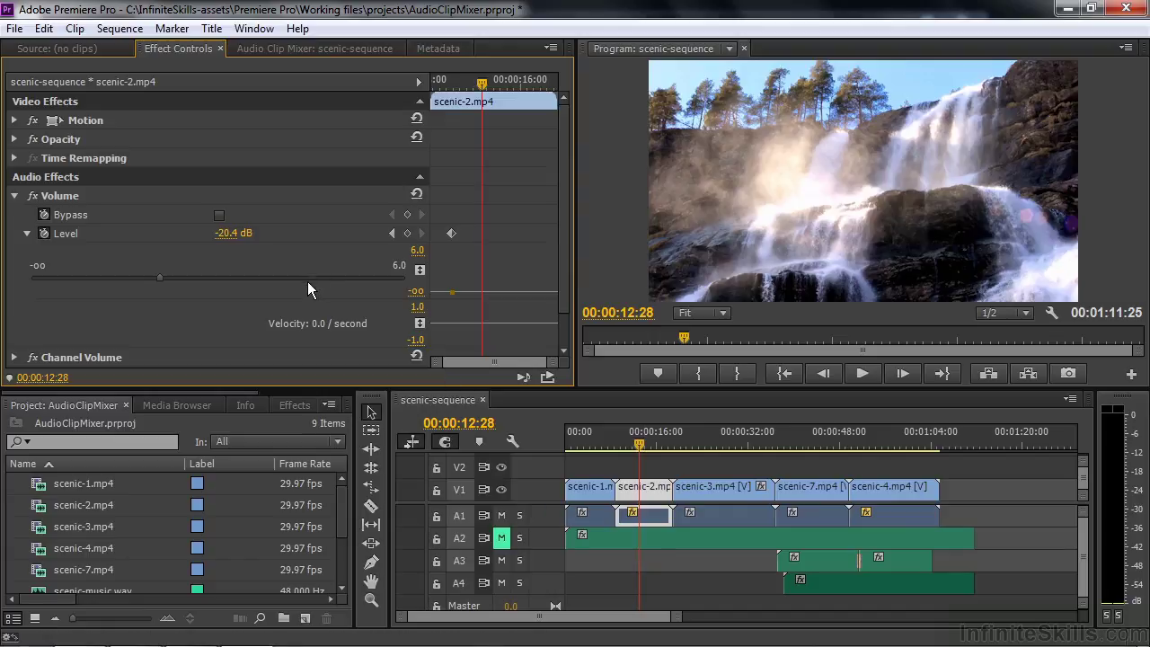
Undo the scenic-2.mp4 level changes, lower the level to about -34.2 dB at 00:00:12:28, and play the clip
left_click_drag(159, 279, 126, 278)
key("ctrl+z")
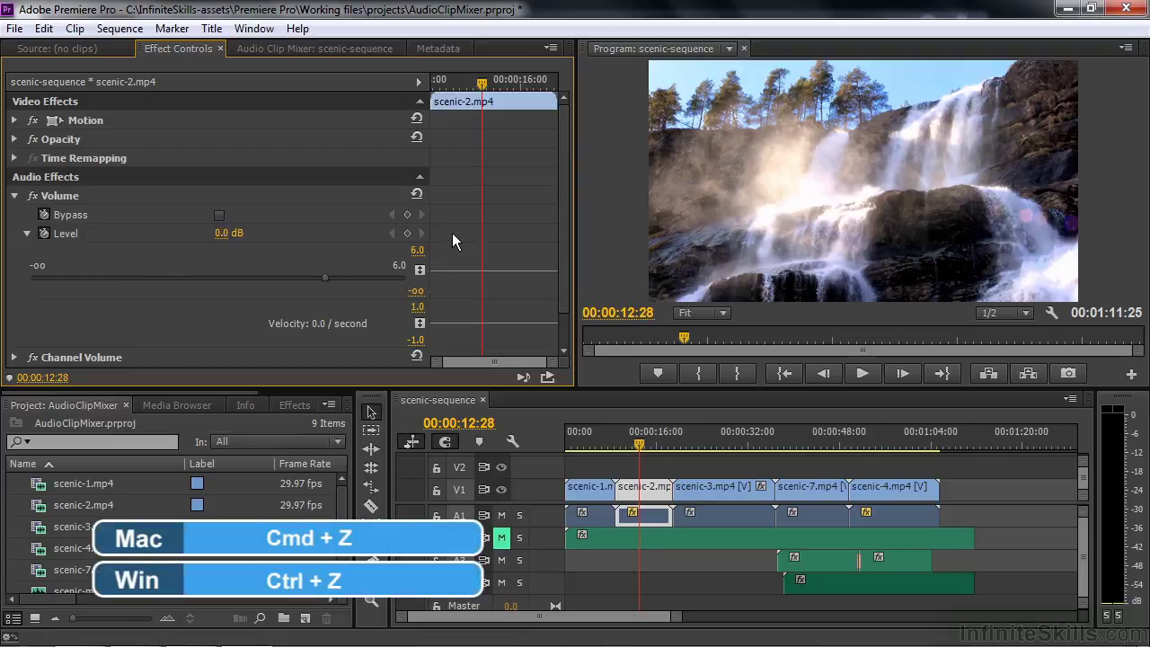
left_click_drag(323, 278, 104, 281)
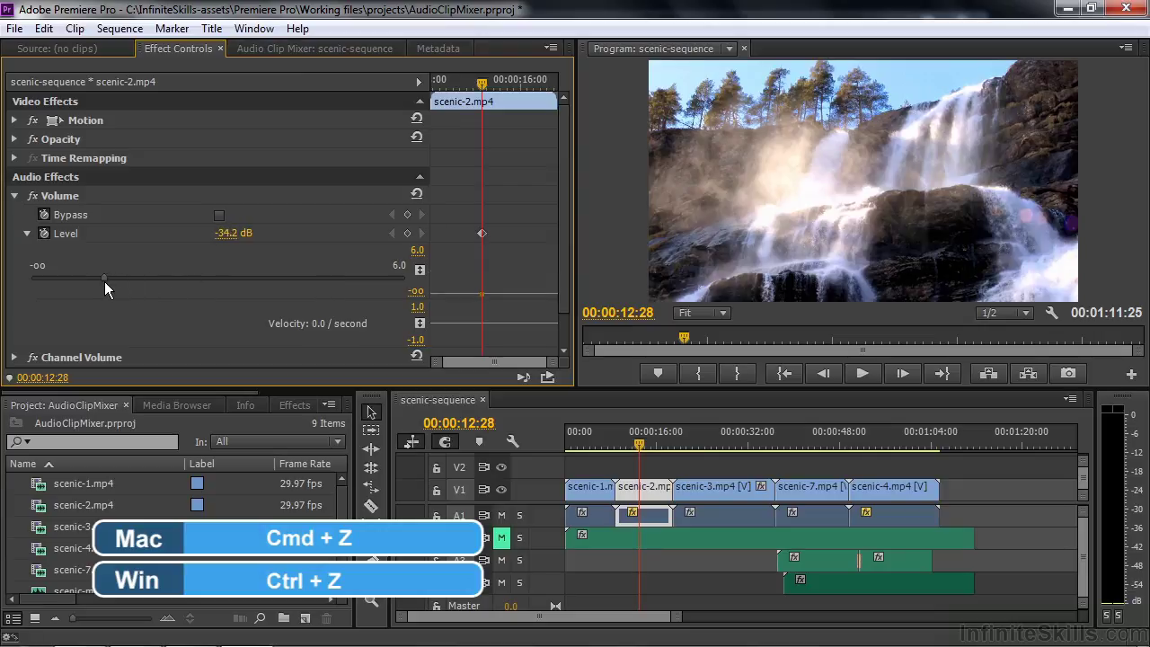
key("space")
key("space")
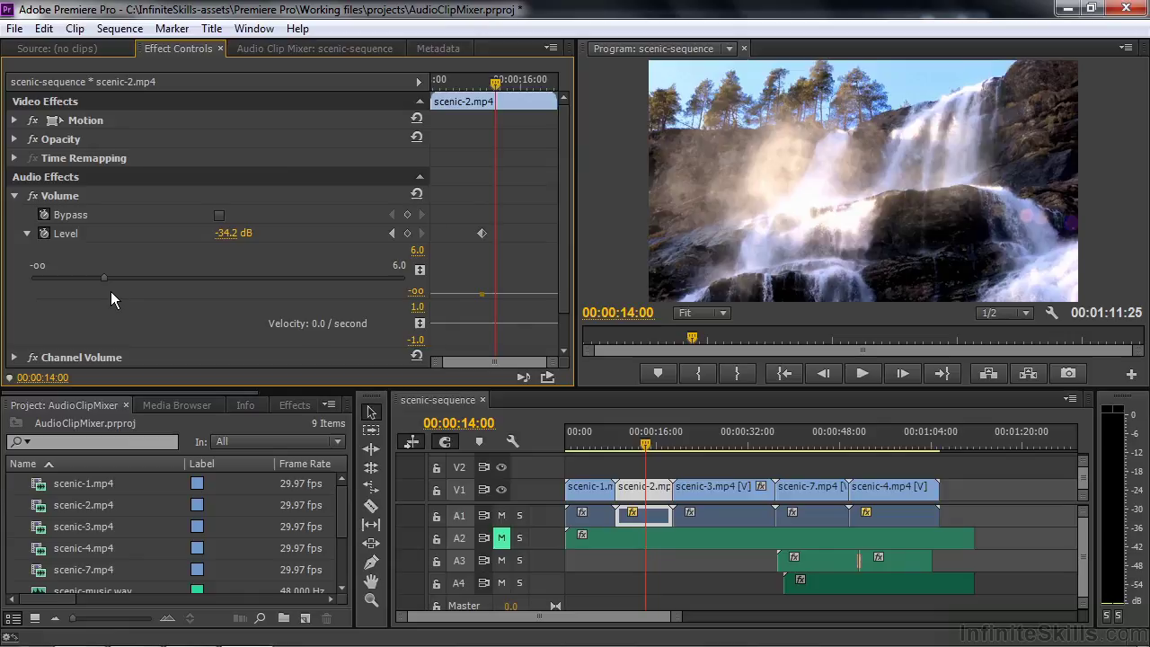
Play scenic-2.mp4 from near its start while adjusting the volume level live to about -24.3 dB
left_click_drag(645, 445, 623, 452)
key("space")
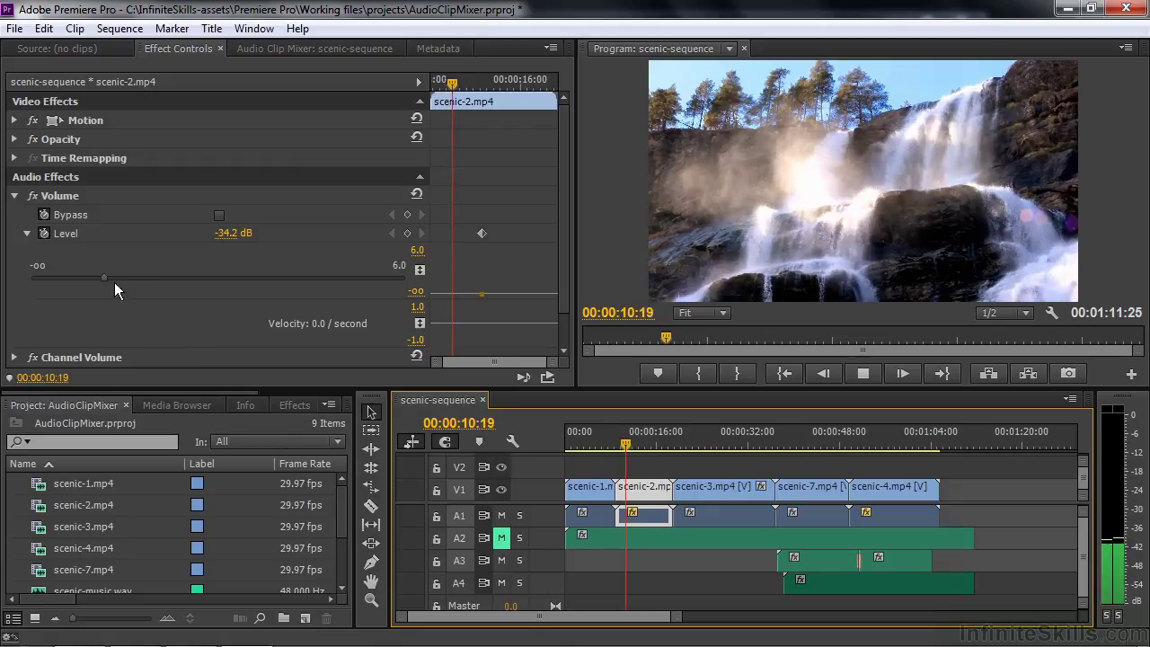
left_click(102, 278)
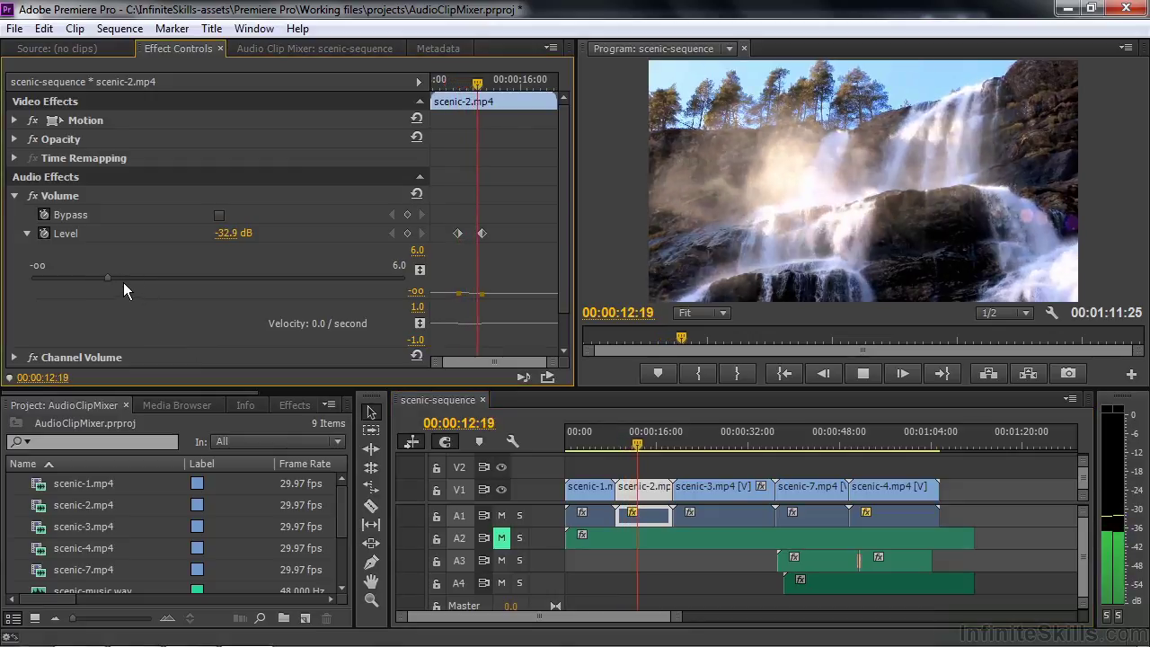
left_click_drag(97, 278, 140, 281)
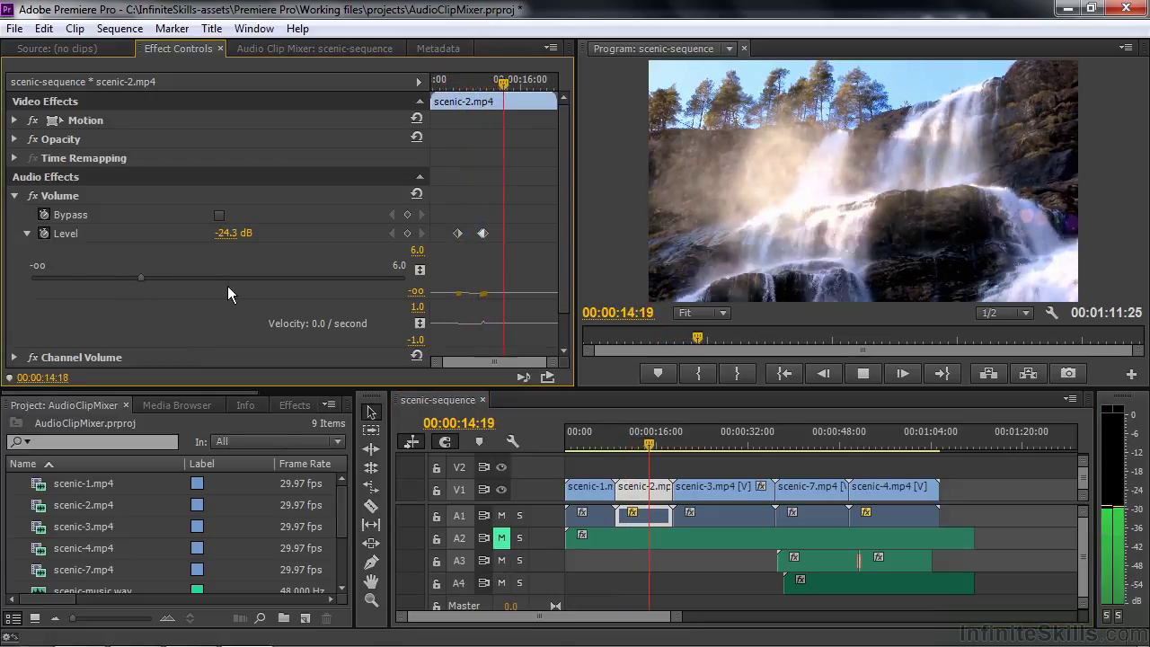
key("space")
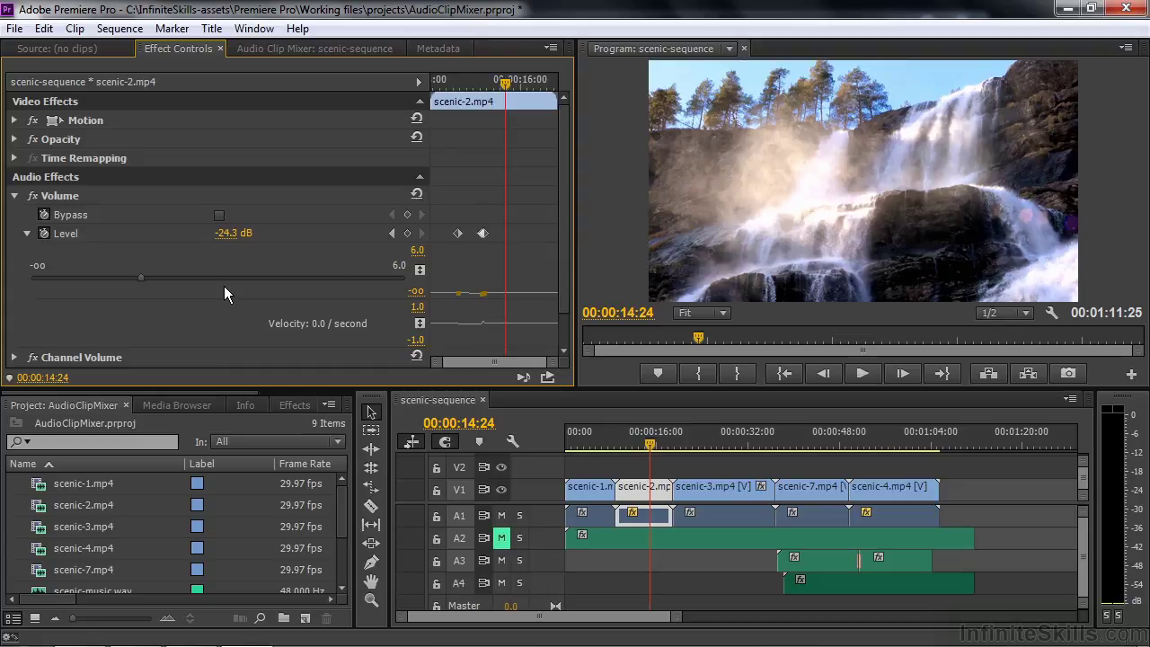
Reset the volume effect at 00:00:14:24, and undo the reset together with the earlier level keyframes
left_click(415, 194)
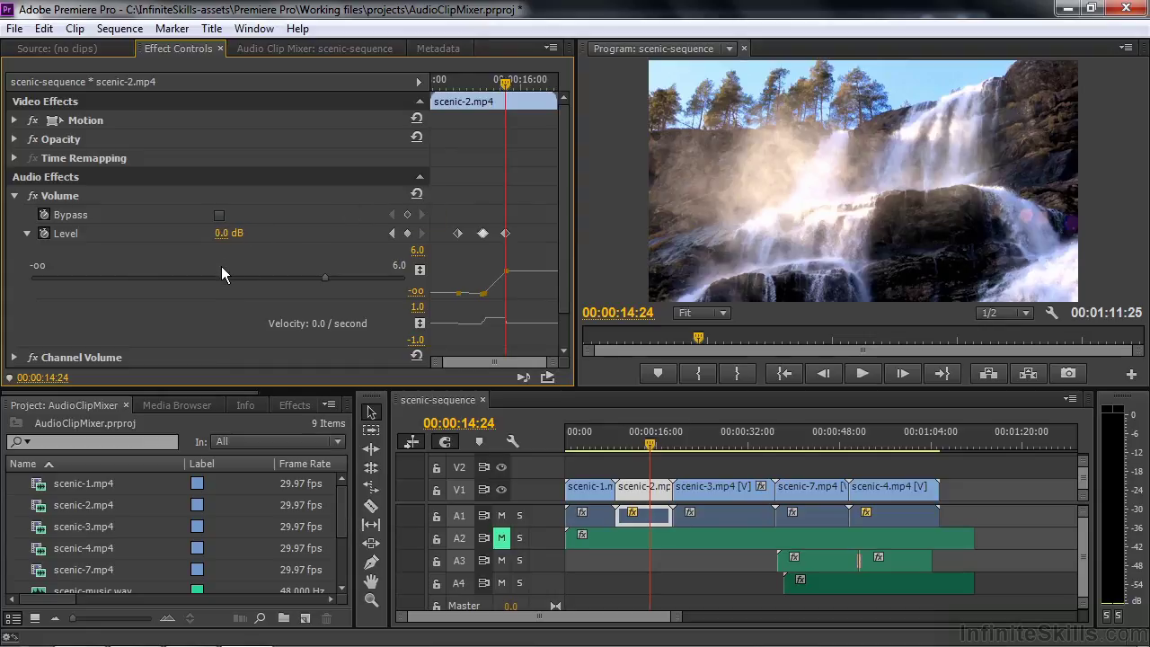
key("ctrl+z")
key("ctrl+z")
key("ctrl+z")
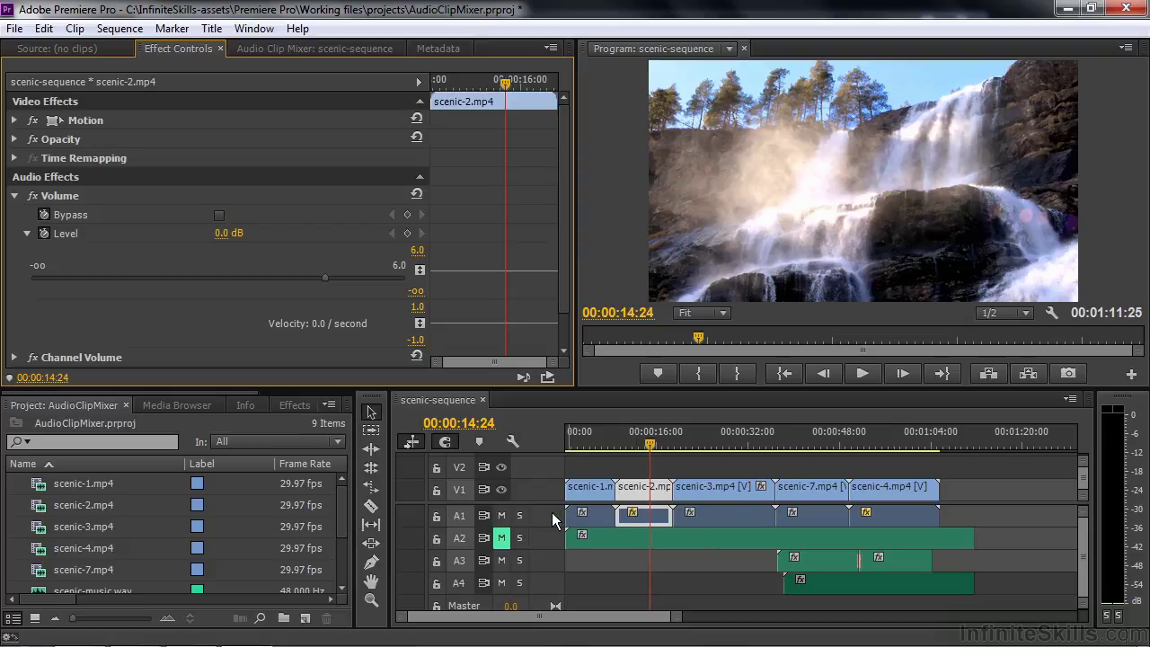
Expand audio track A1, lower the scenic-2.mp4 volume line to about -16.0 dB, and play the result
scroll(551, 512, "up", 3)
scroll(554, 520, "down", 1)
scroll(554, 520, "up", 2)
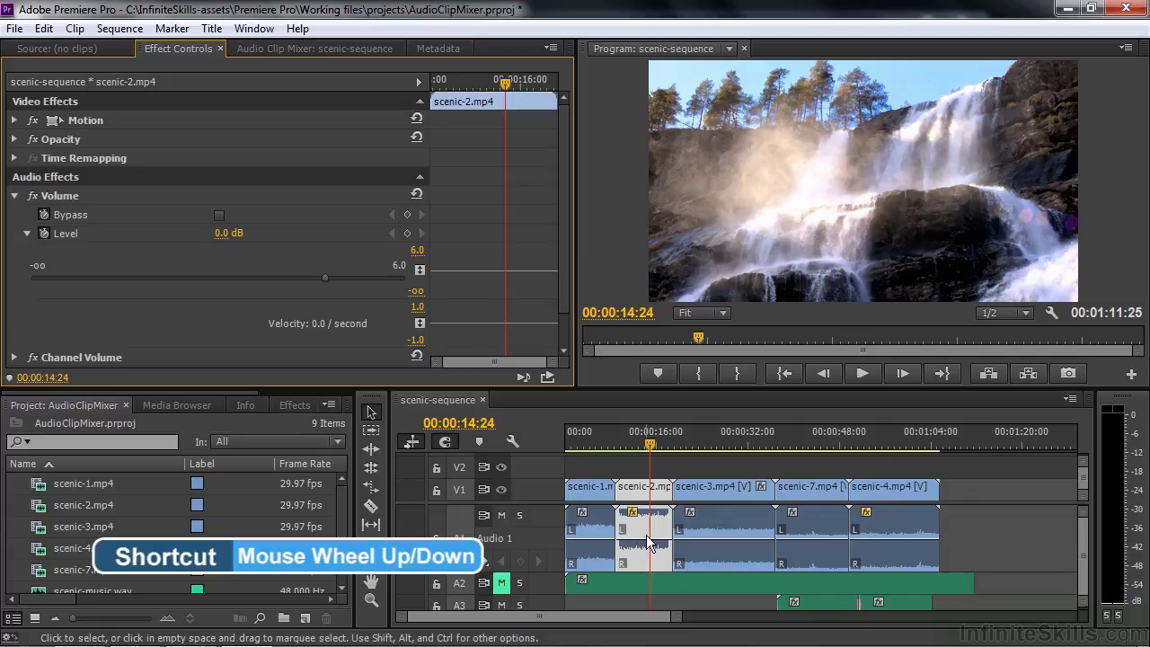
mouse_move(645, 541)
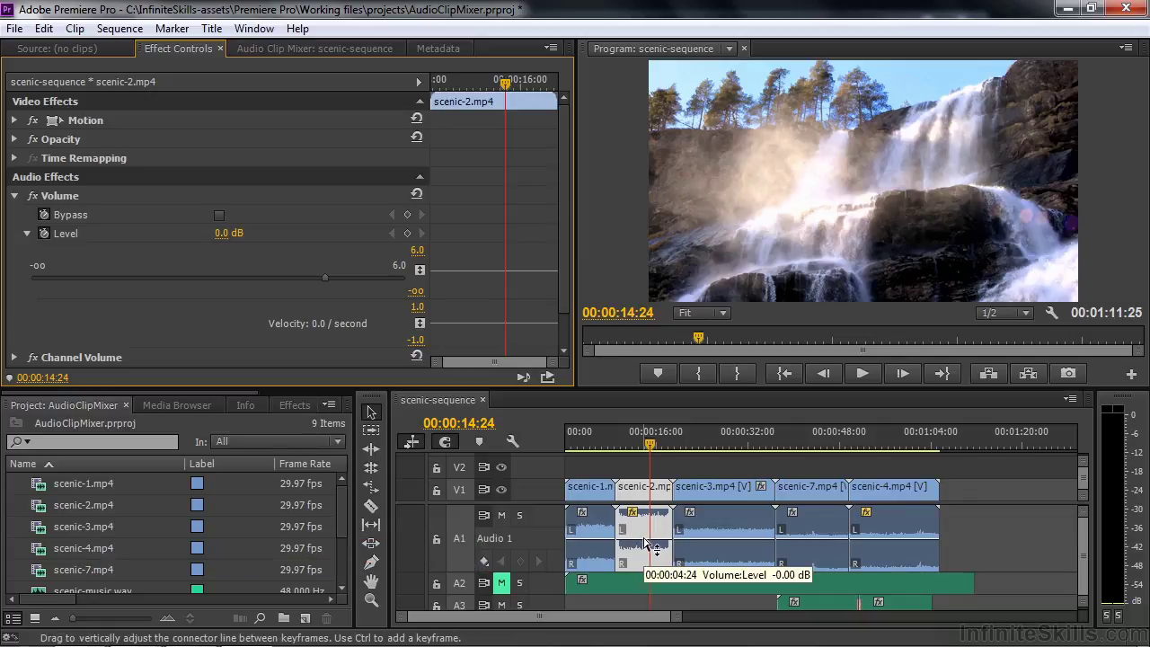
left_click_drag(645, 545, 645, 569)
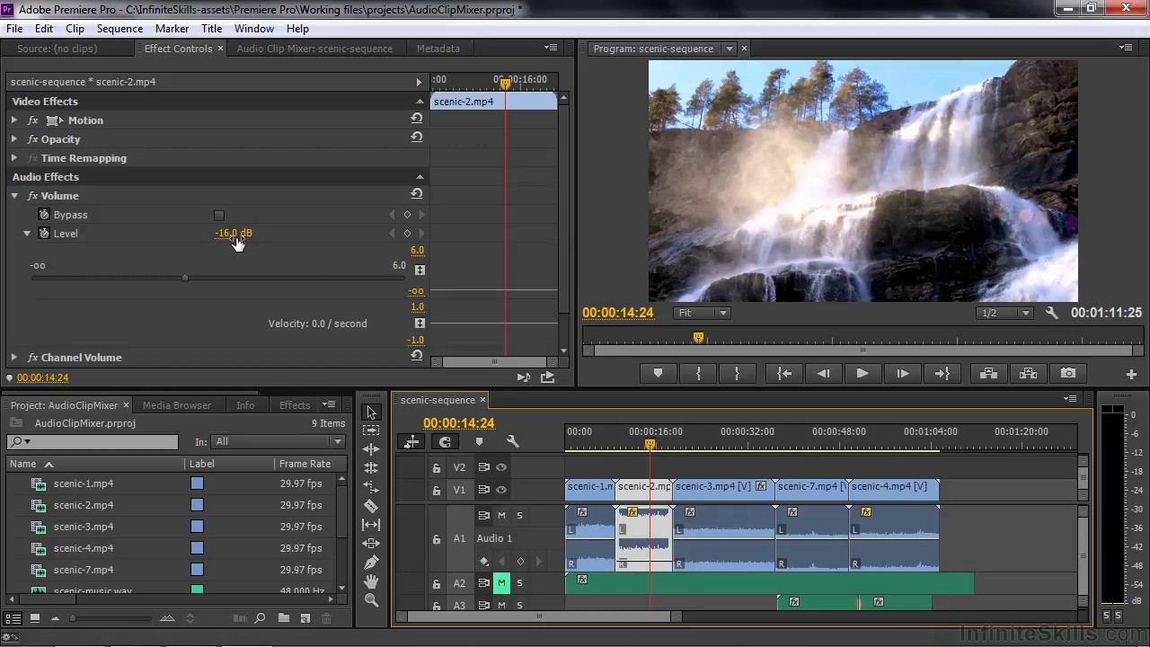
key("space")
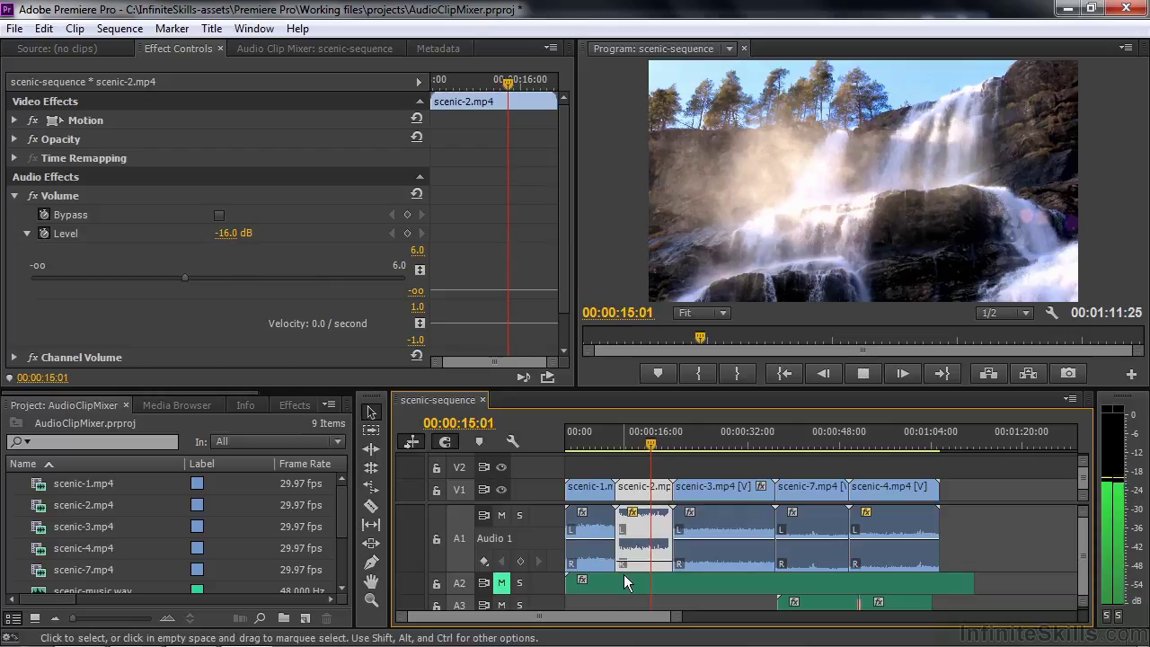
key("space")
Lower the scenic-2.mp4 volume line to about -18.2 dB and play the clip briefly
mouse_move(651, 571)
left_mouse_down()
mouse_move(652, 595)
mouse_move(653, 556)
mouse_move(649, 569)
left_mouse_up()
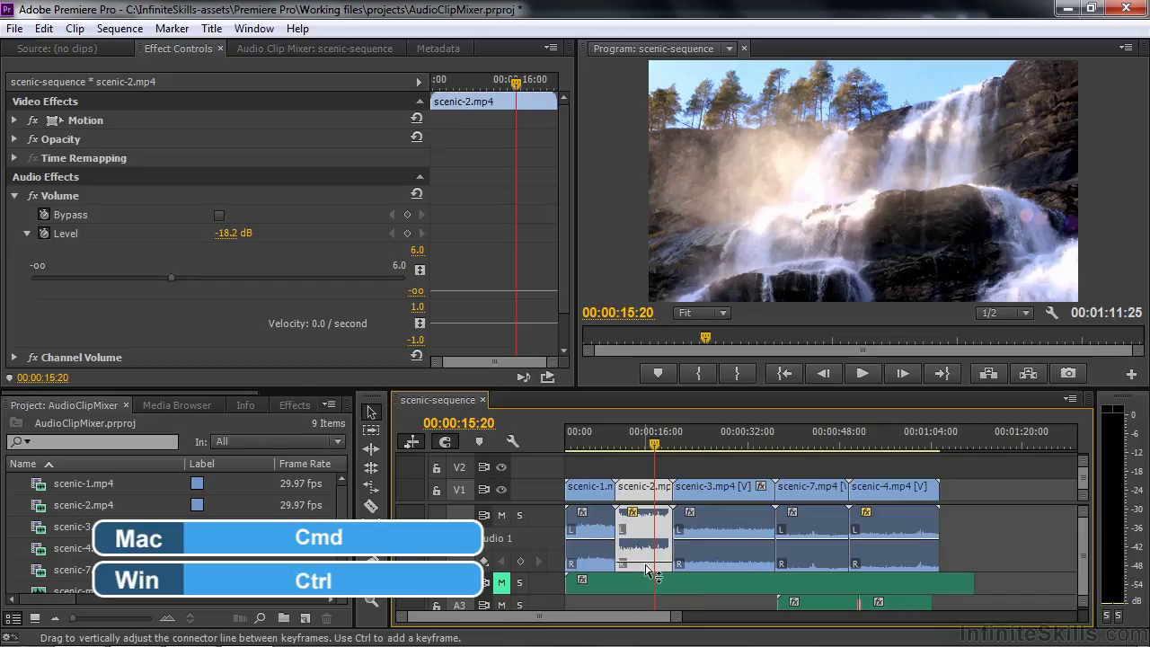
key("space")
key("space")
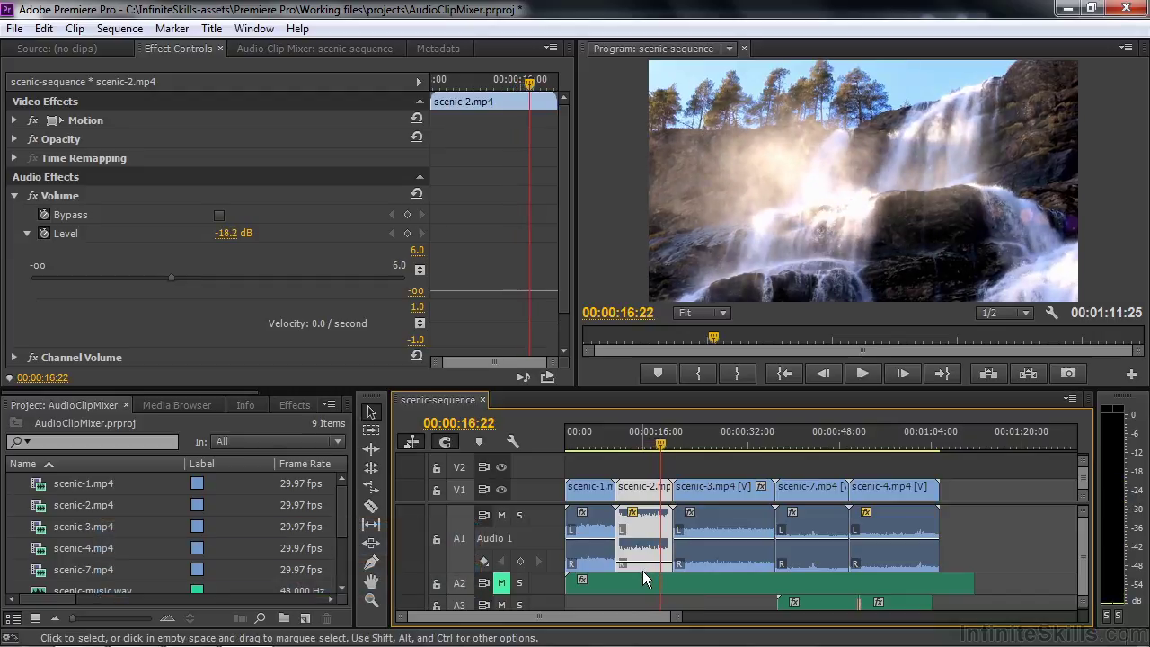
Replay scenic-2.mp4 from about 00:00:11 and pull its volume line down to -oo
left_click_drag(663, 456, 630, 446)
key("space")
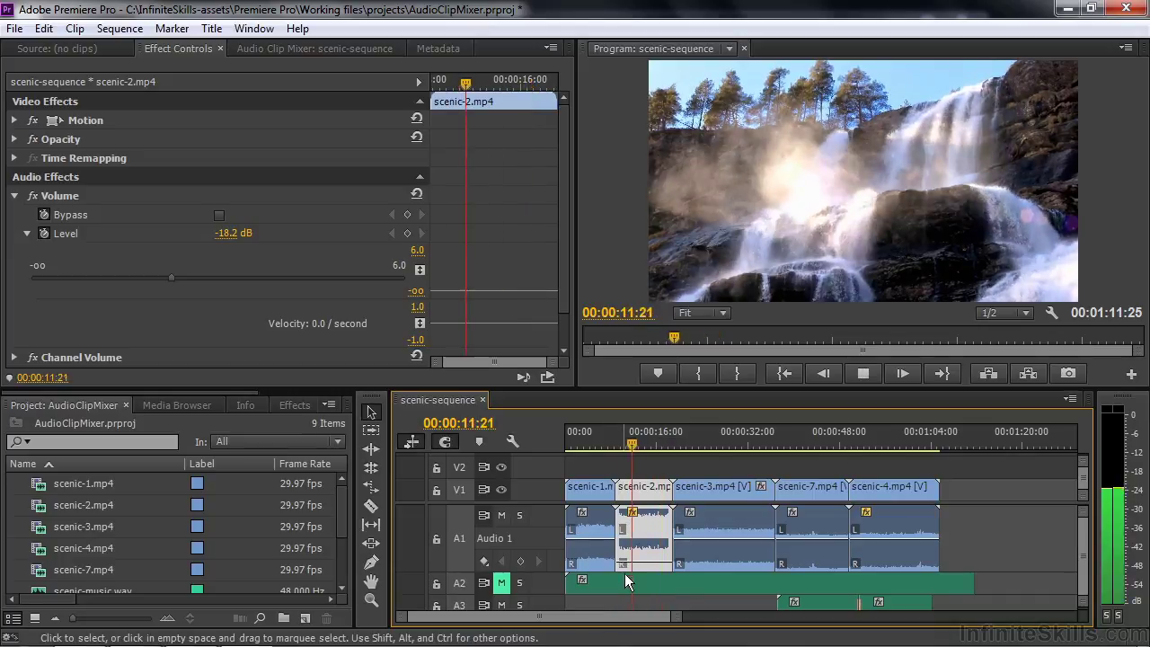
mouse_move(640, 584)
left_mouse_down()
mouse_move(643, 593)
mouse_move(632, 575)
left_mouse_up()
key("space")
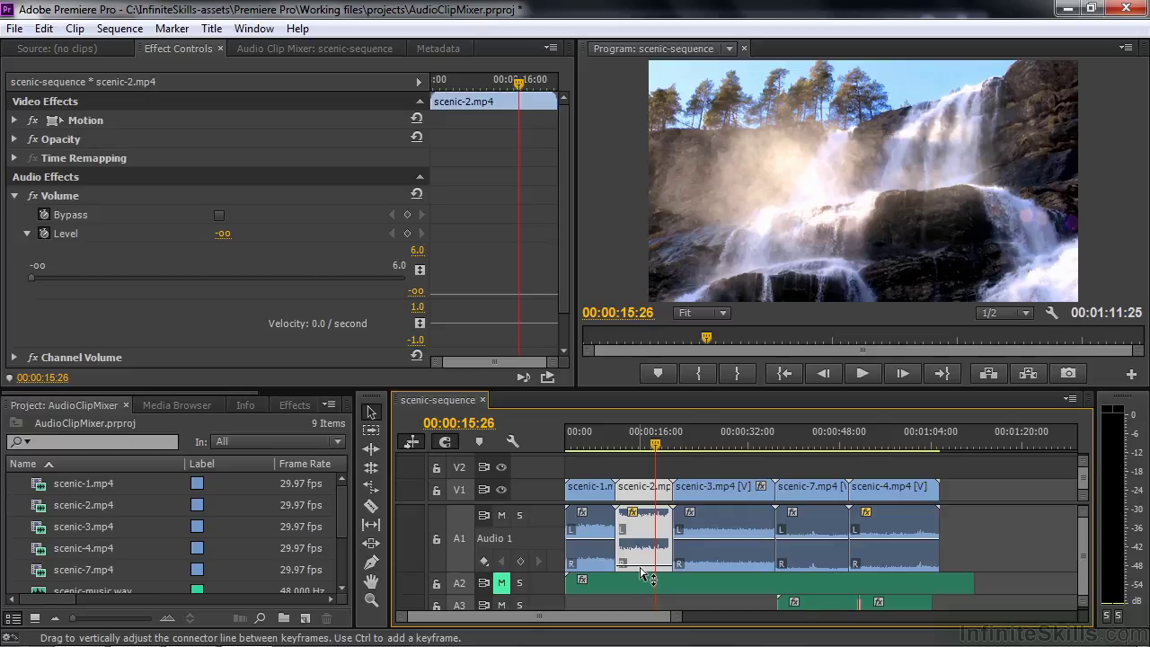
Raise the scenic-2.mp4 volume line to about -1.5 dB and add two keyframes near the clip's start
left_click_drag(643, 573, 644, 549)
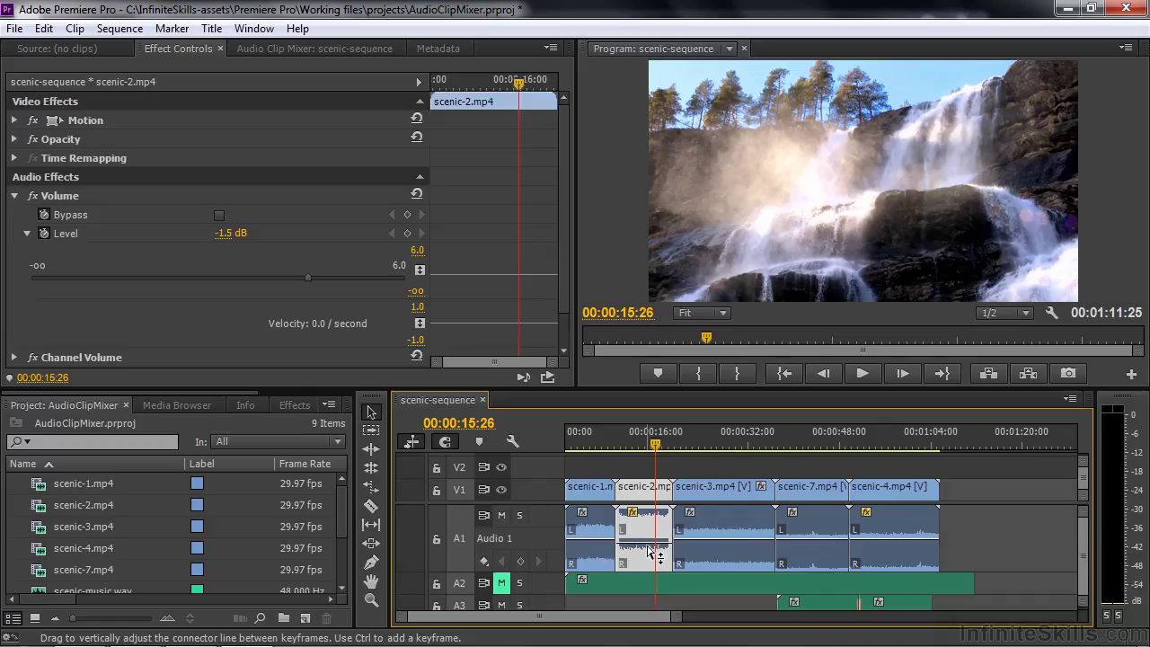
mouse_move(653, 552)
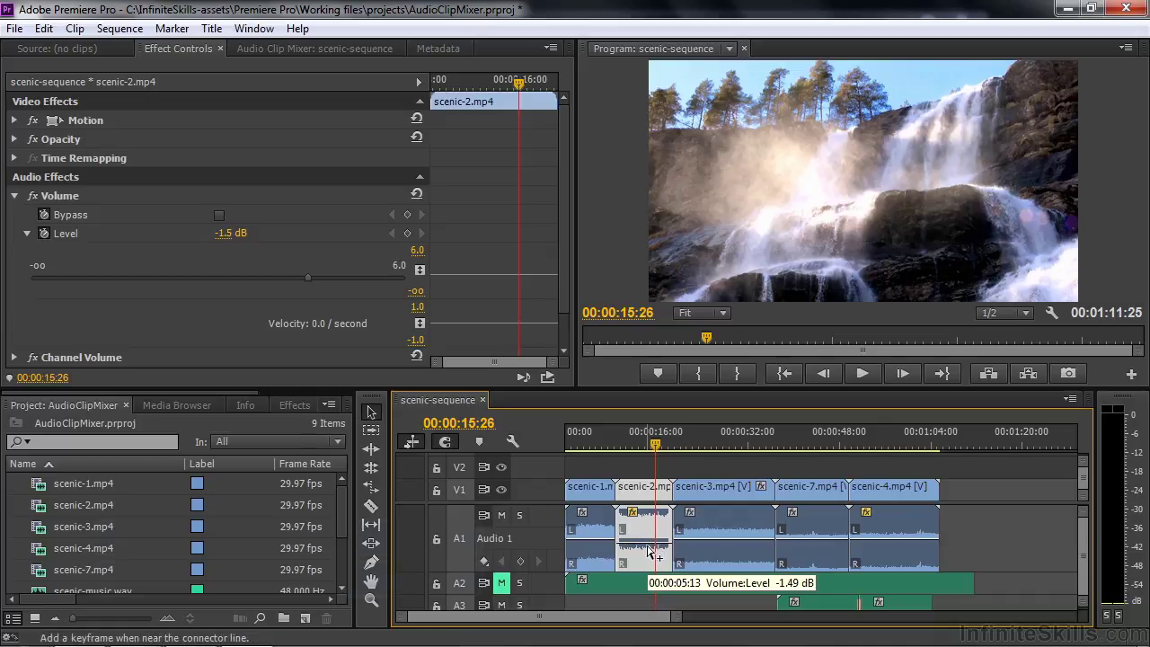
left_click(635, 546, "ctrl")
left_click(627, 543, "ctrl")
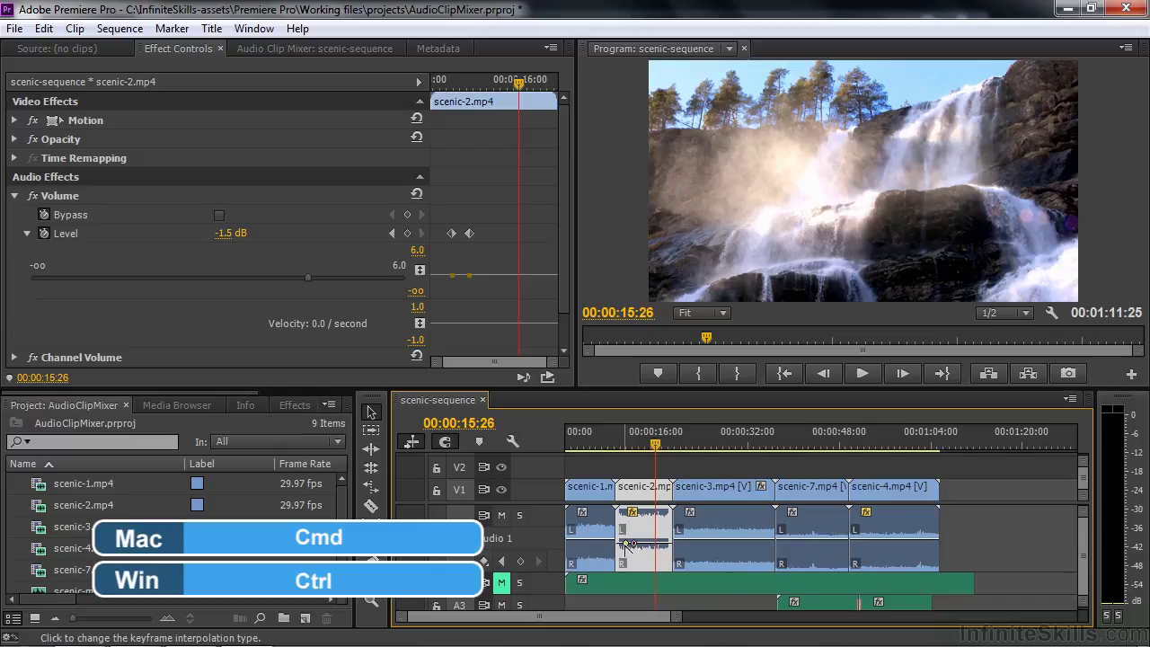
Reposition the keyframes to form a volume ramp from the start of scenic-2.mp4 up to about -10.0 dB, and play it
left_click_drag(627, 544, 645, 560)
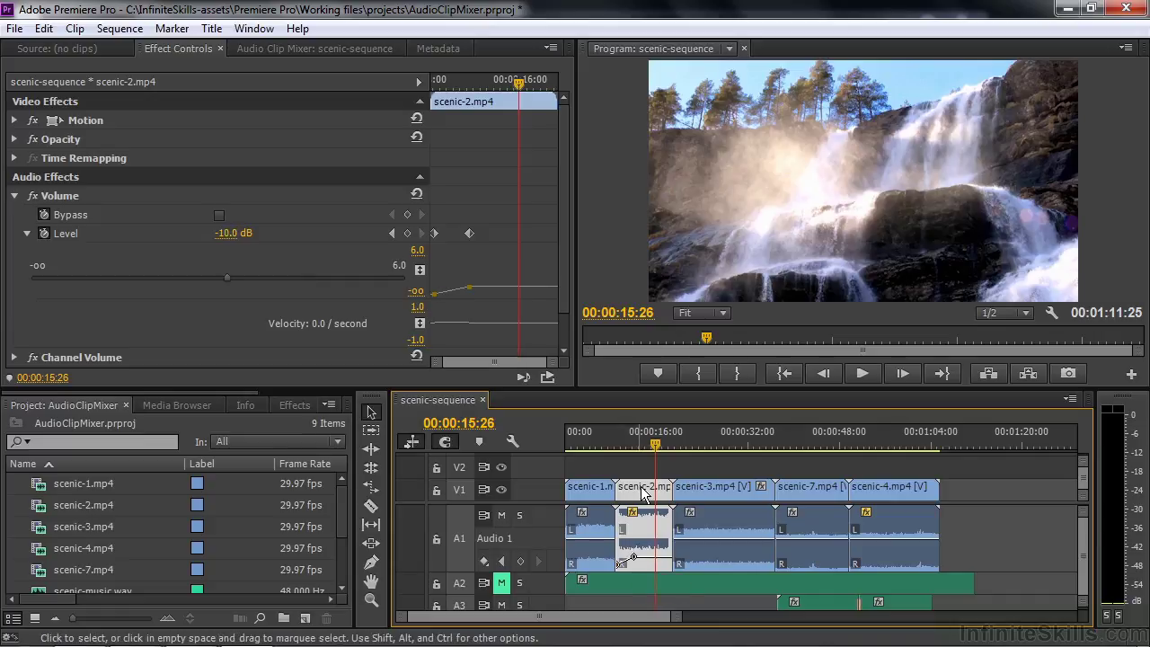
left_click_drag(656, 443, 617, 453)
key("space")
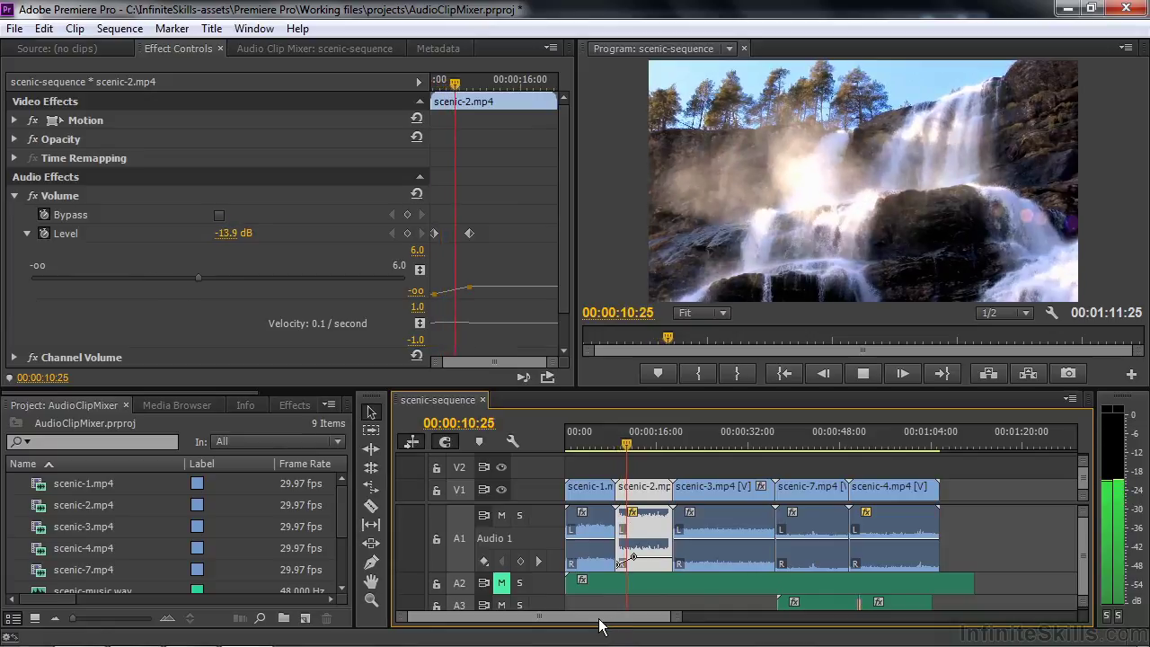
key("space")
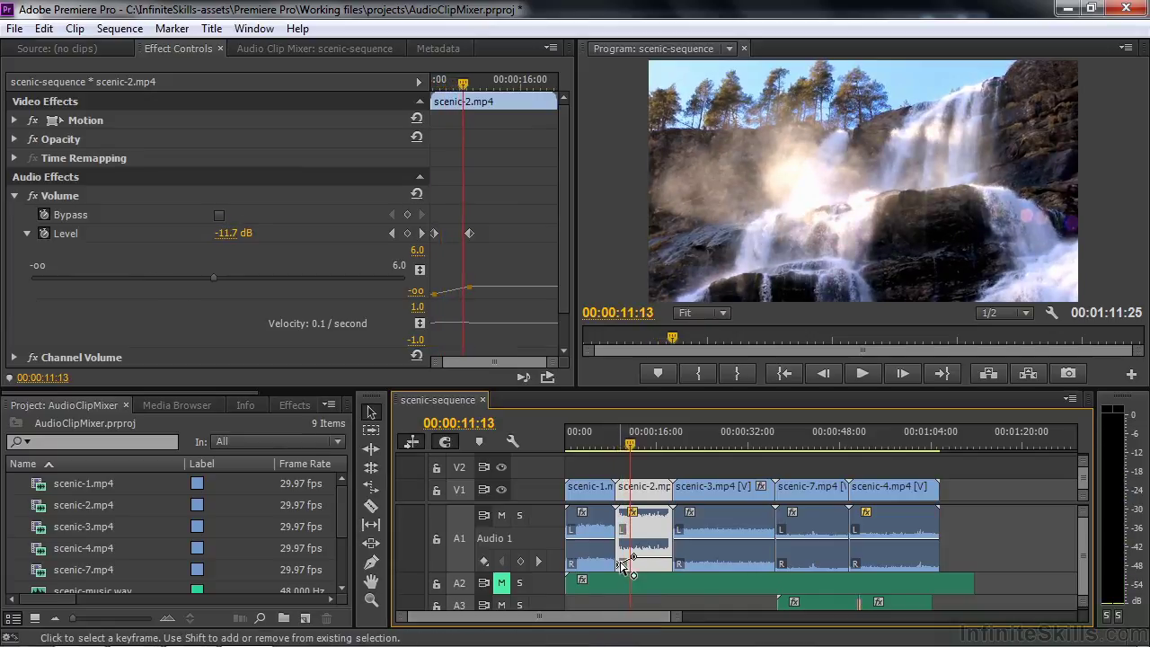
Undo the last volume keyframe edits on scenic-2.mp4, back to a flat volume line without keyframes
left_click_drag(633, 558, 633, 576)
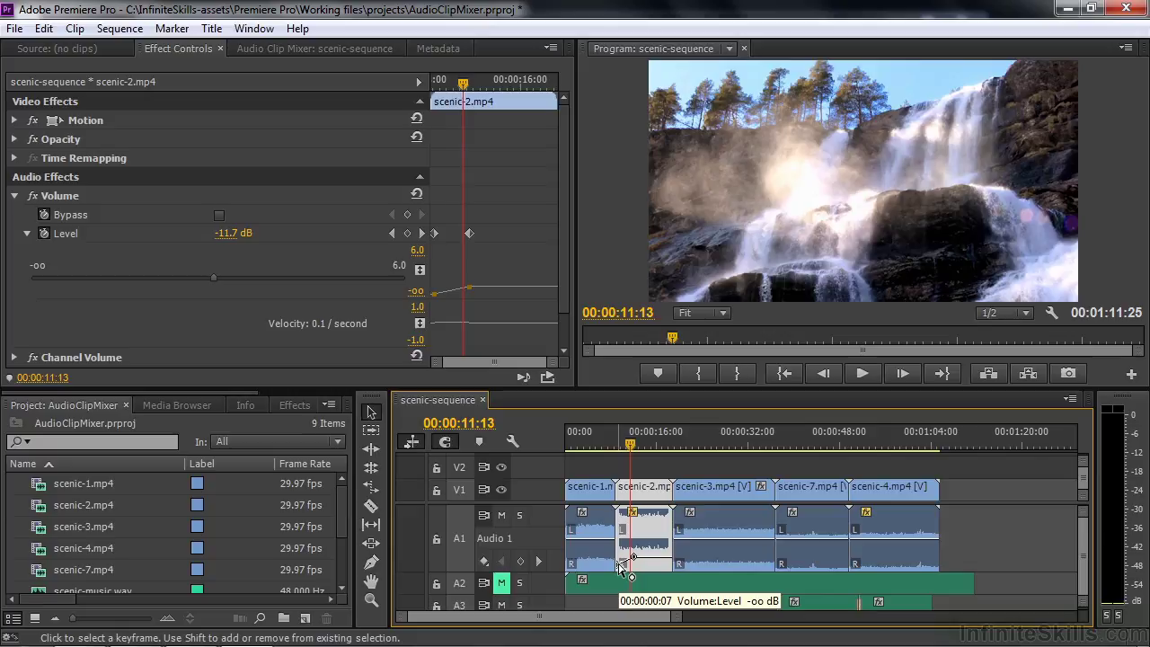
key("ctrl+z")
key("ctrl+z")
key("ctrl+z")
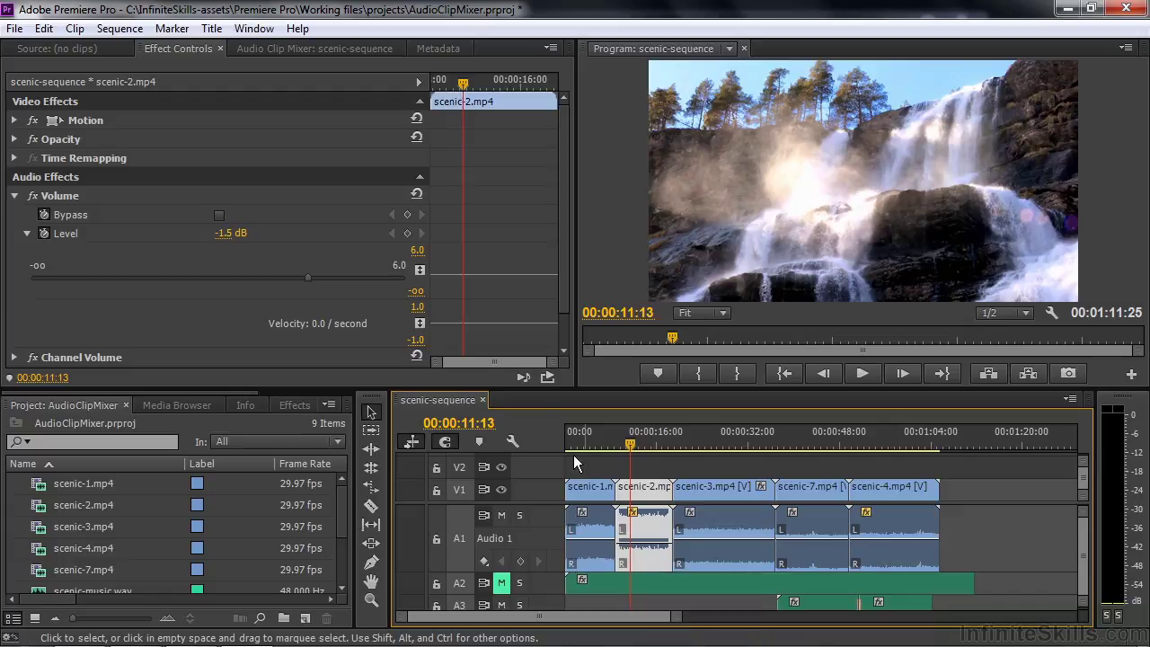
Show the Audio Clip Mixer and compare its tracks at about 00:00:49:25 and at 00:00:12:27
left_click(272, 47)
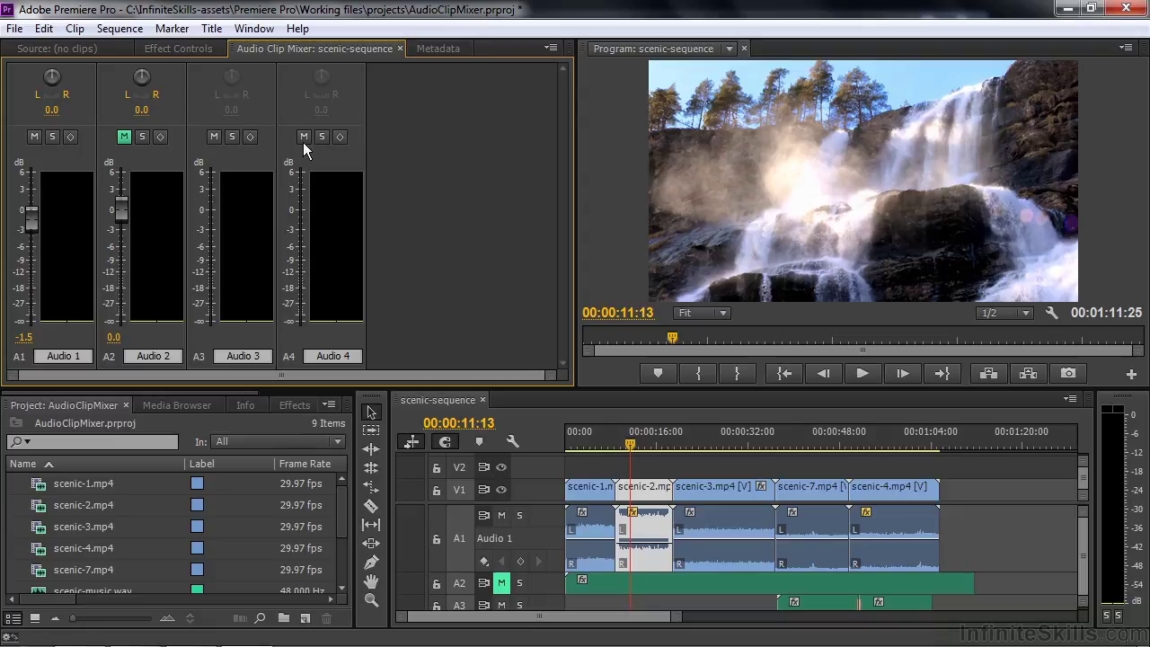
left_click(848, 464)
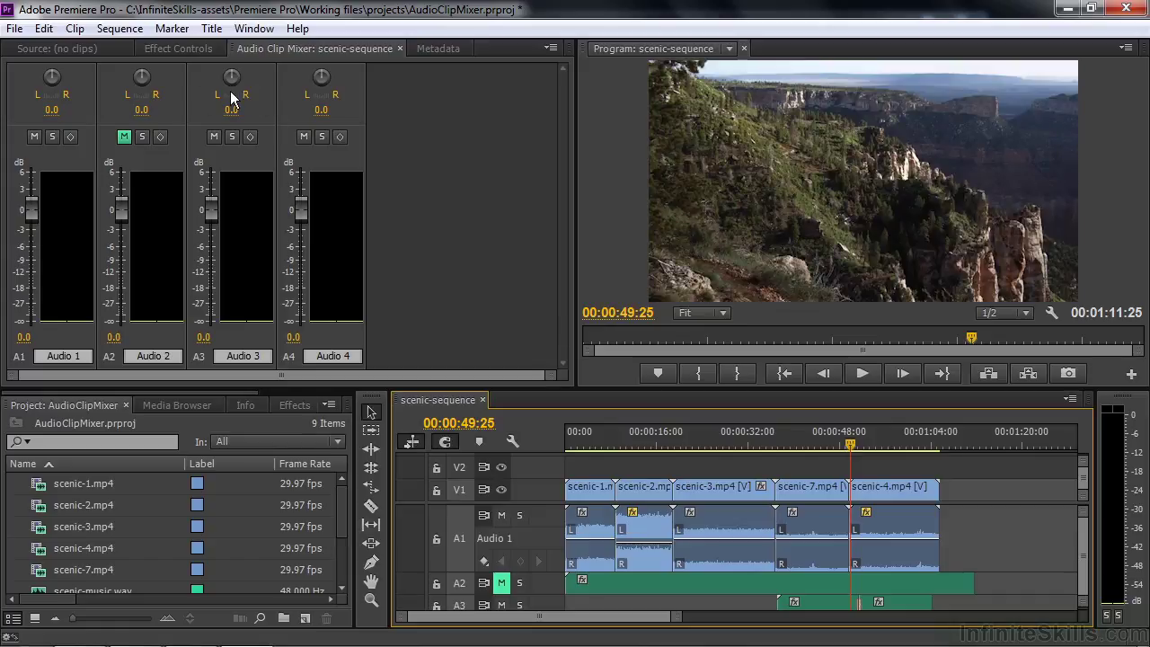
left_click(639, 444)
left_click_drag(640, 437, 639, 441)
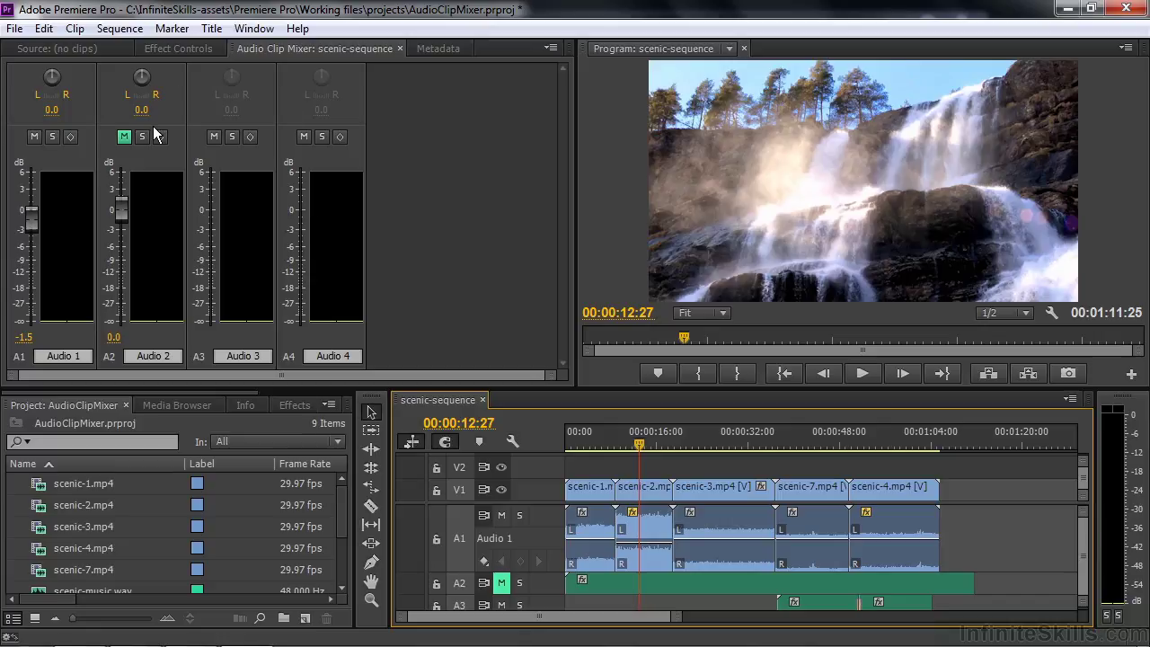
Show the Audio Track Mixer and view the automation modes available for Audio 2
left_click(254, 28)
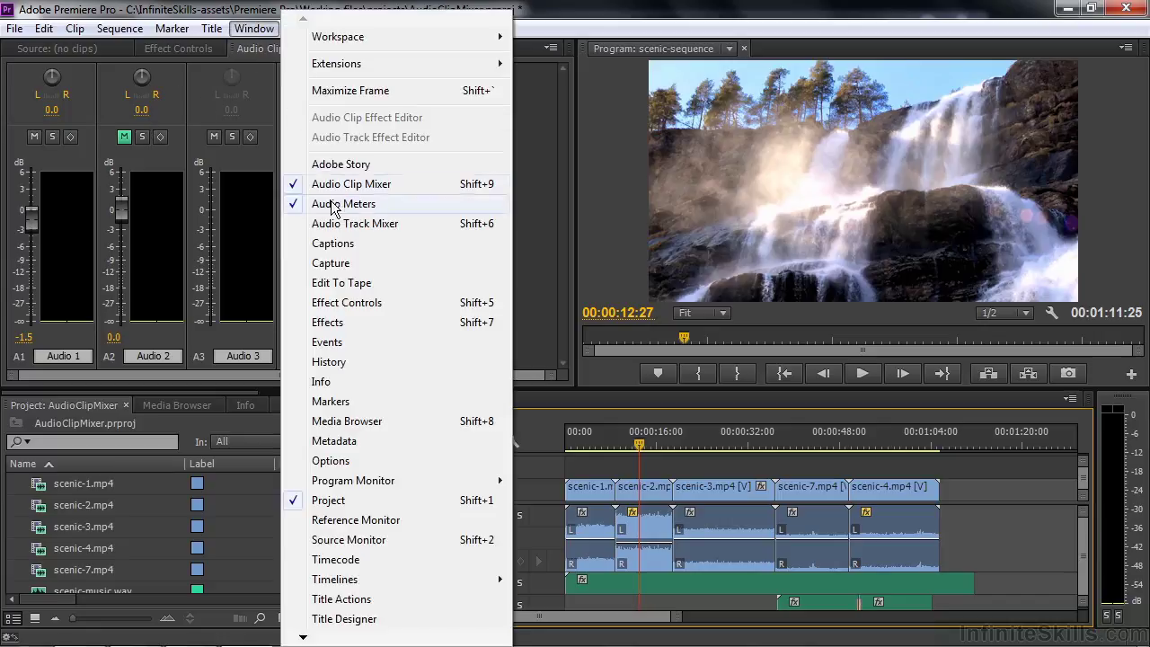
left_click(337, 223)
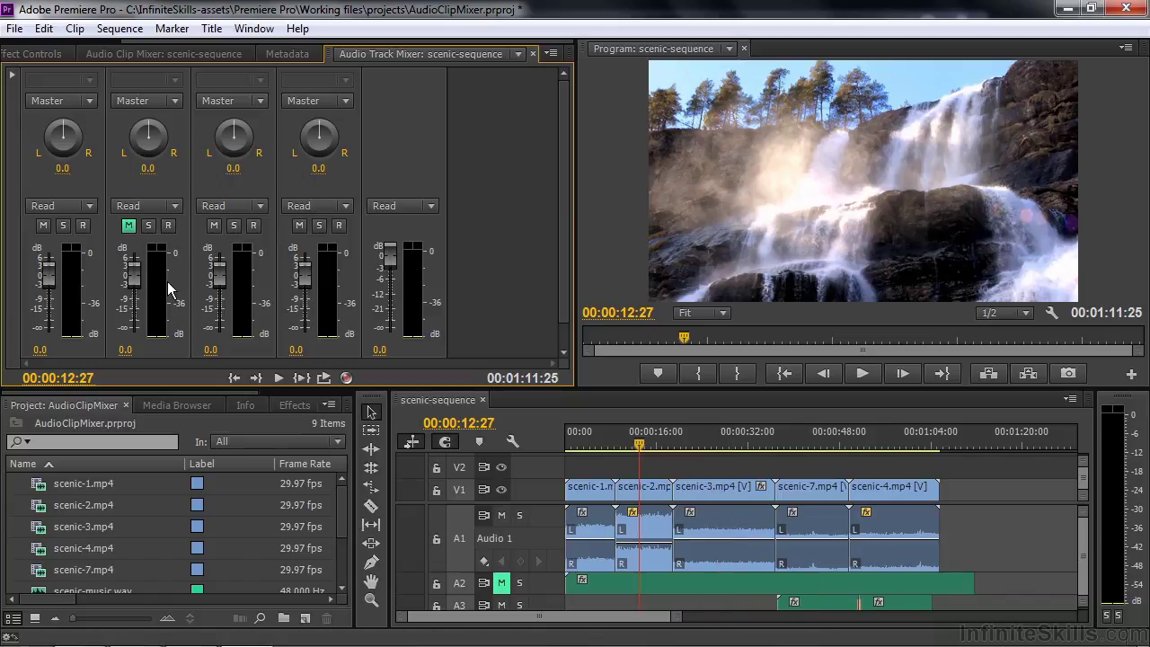
left_click(174, 208)
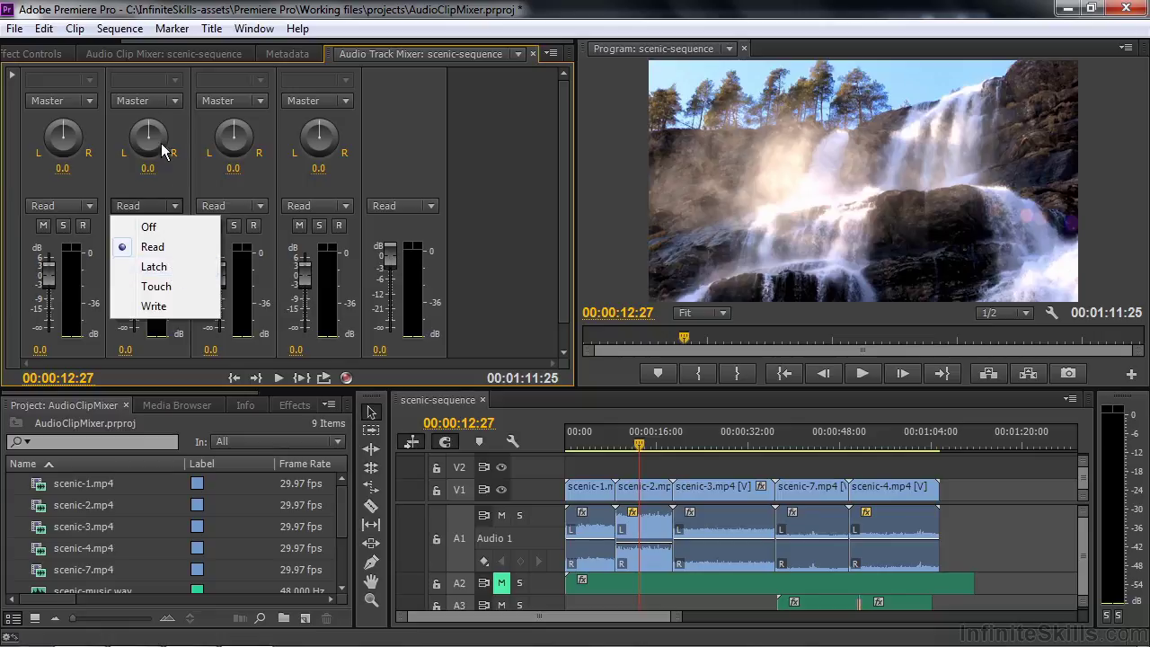
Return to the Audio Clip Mixer, lower Audio 1 to about -18.6 dB for scenic-2.mp4 and go to 00:00:09:13
left_click(141, 54)
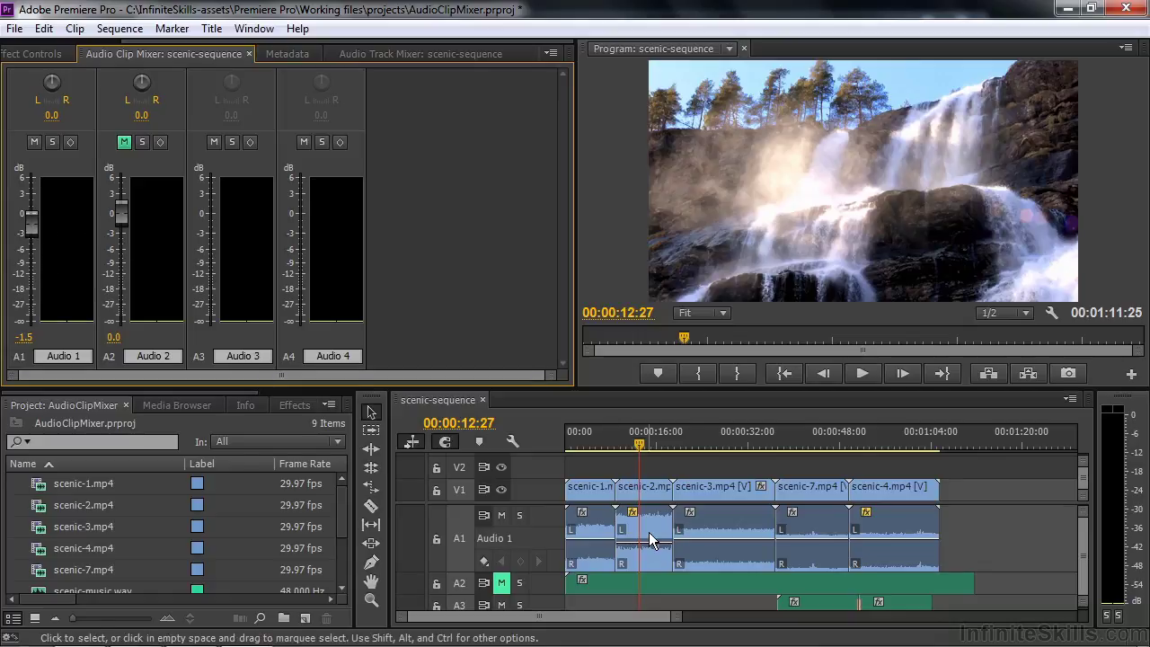
left_click_drag(31, 231, 29, 289)
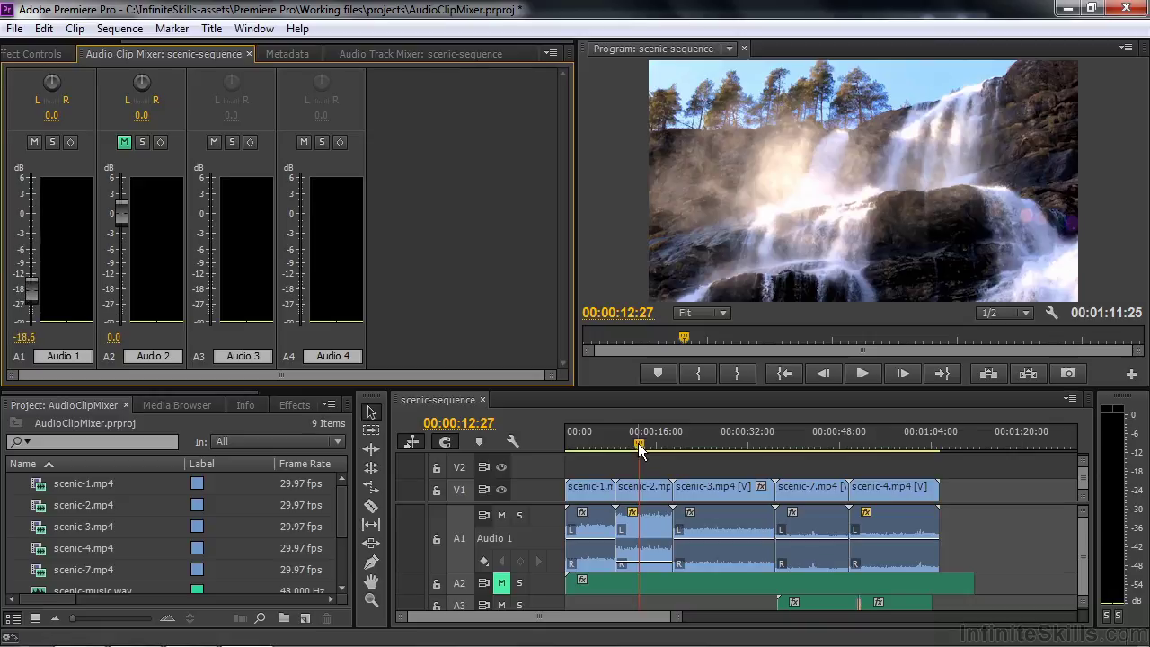
left_click_drag(640, 449, 619, 449)
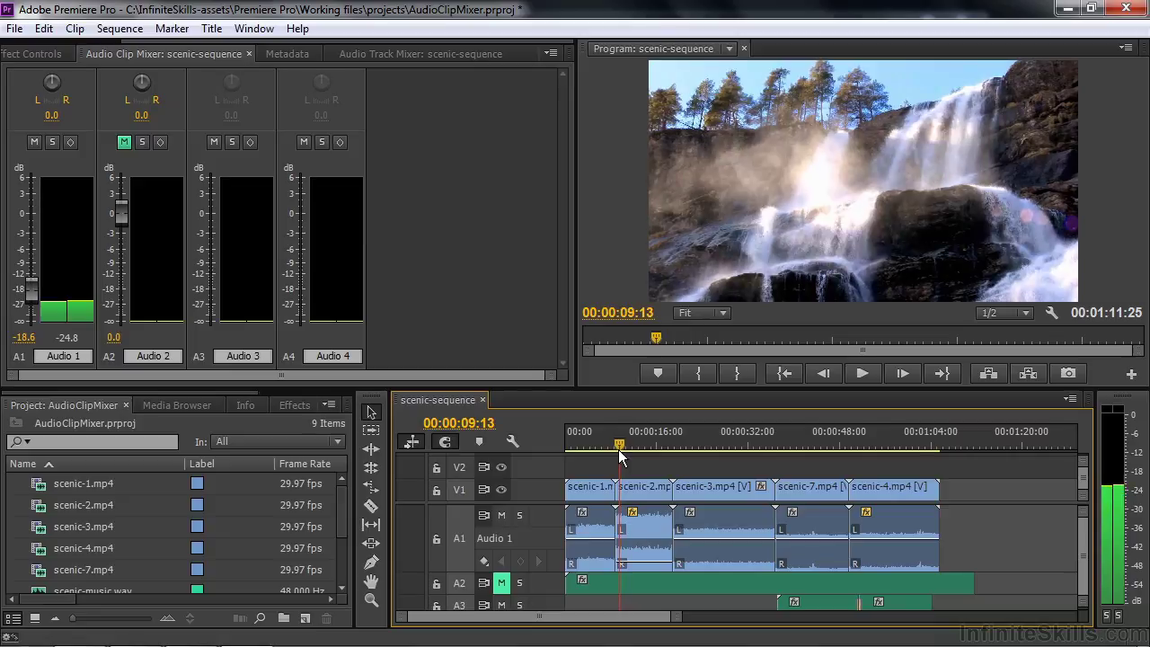
Play scenic-2.mp4 in short passes while adjusting the Audio 1 clip fader, leaving it at about -20.0 dB
key("space")
mouse_move(29, 287)
left_mouse_down()
mouse_move(27, 260)
mouse_move(27, 299)
left_mouse_up()
key("space")
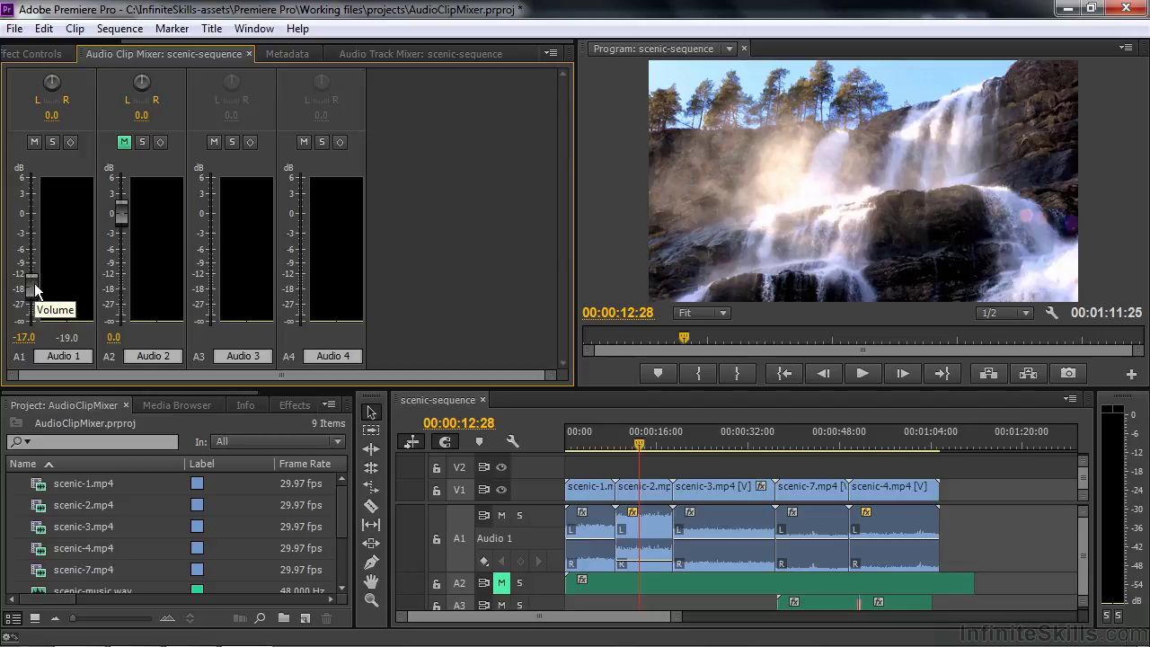
key("space")
mouse_move(34, 288)
left_mouse_down()
mouse_move(31, 252)
mouse_move(34, 299)
left_mouse_up()
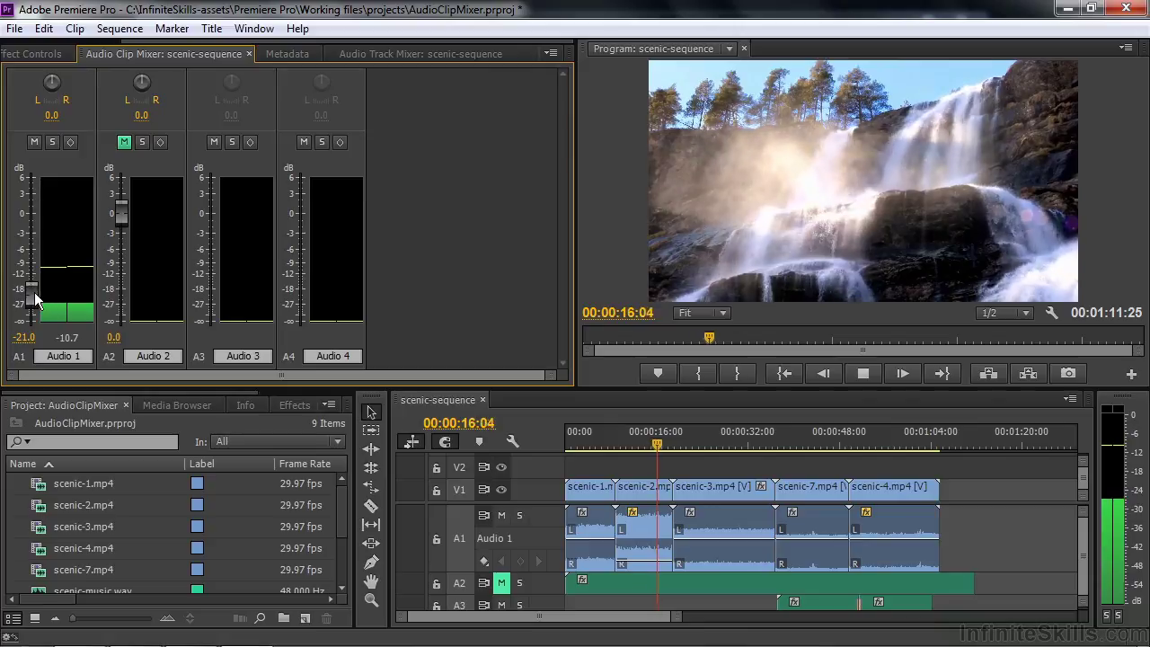
key("space")
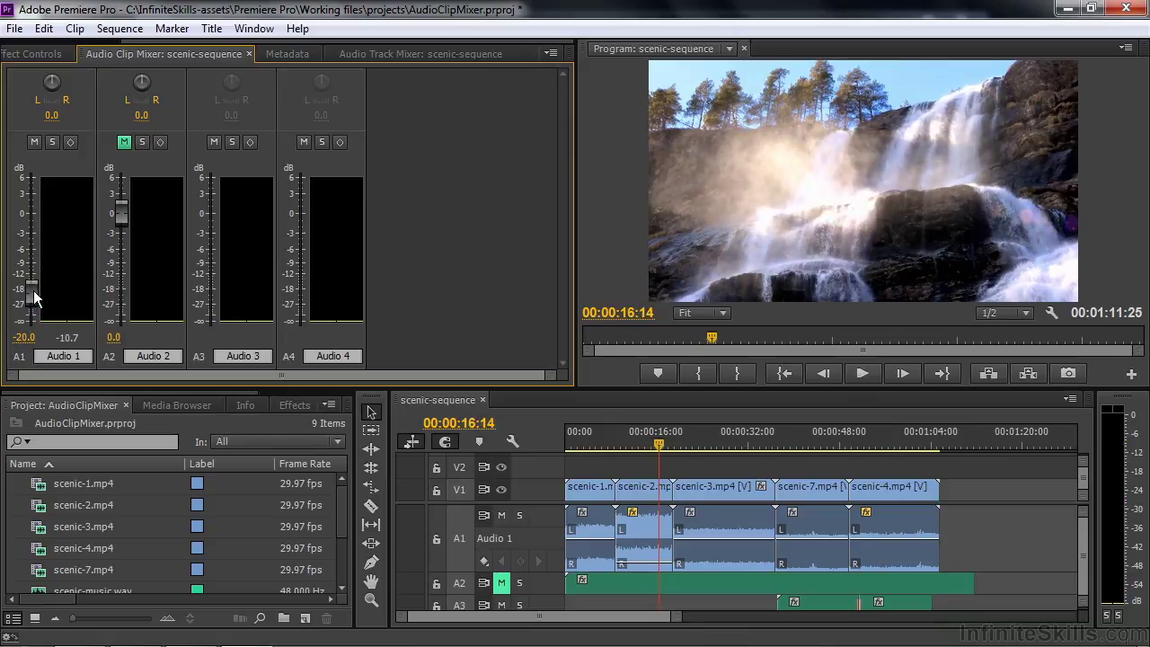
Go to 00:00:03:00 in scenic-1.mp4, lower the Audio 1 clip volume to about -14.2 dB and play it briefly
left_click_drag(659, 444, 627, 450)
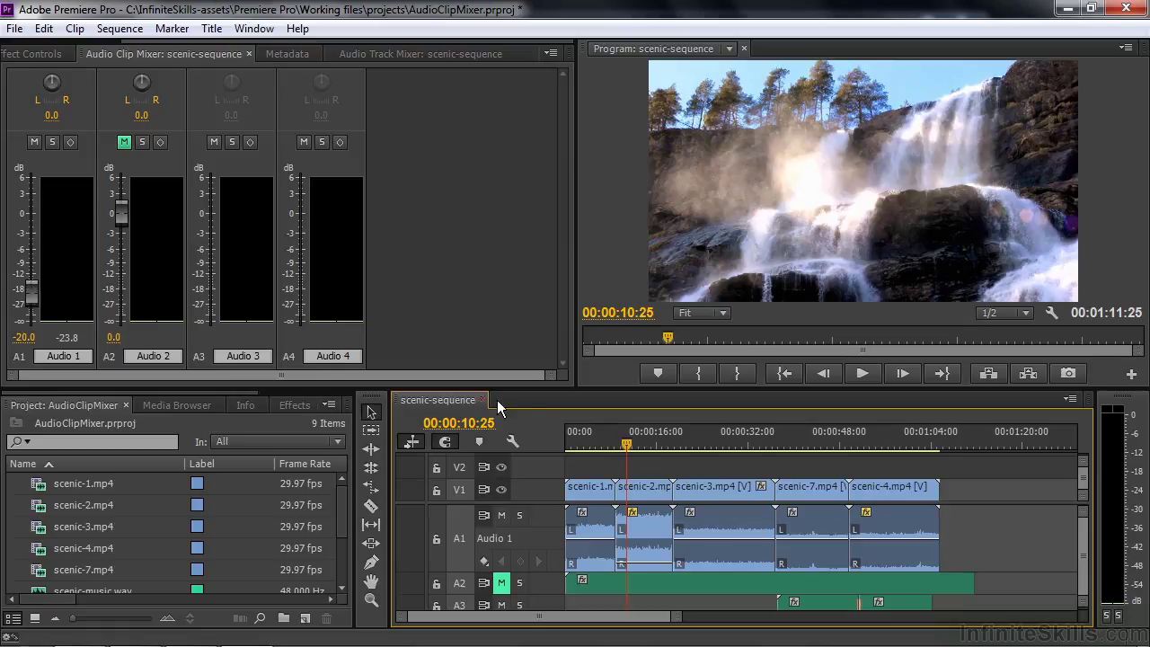
left_click_drag(628, 437, 584, 445)
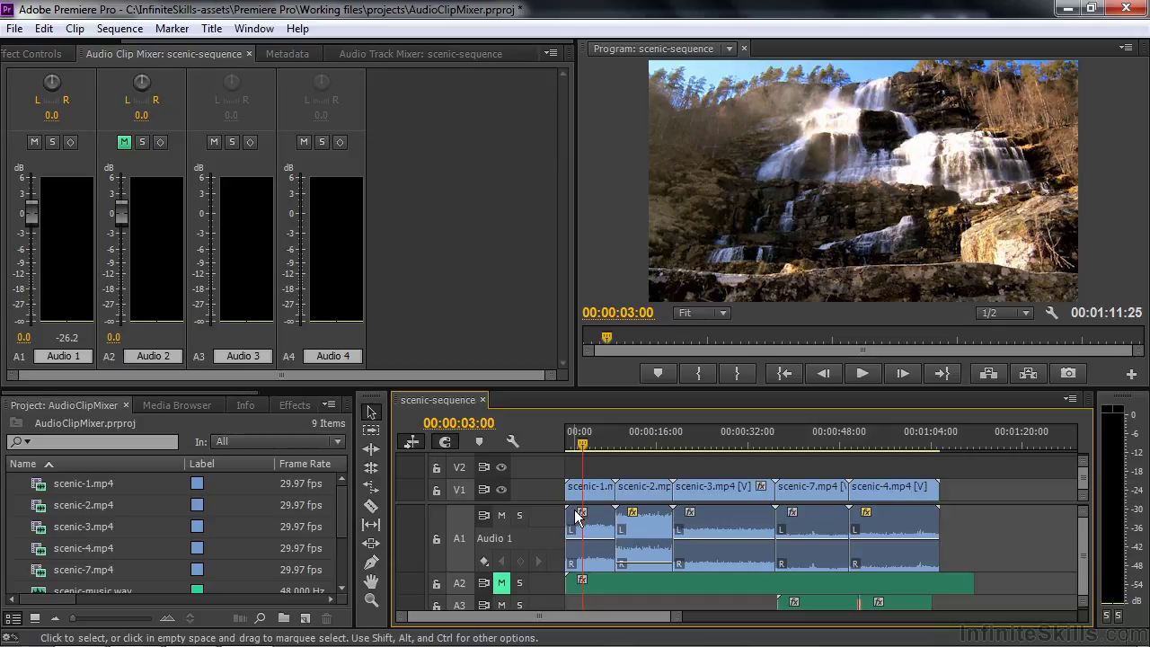
left_click_drag(41, 214, 35, 276)
key("space")
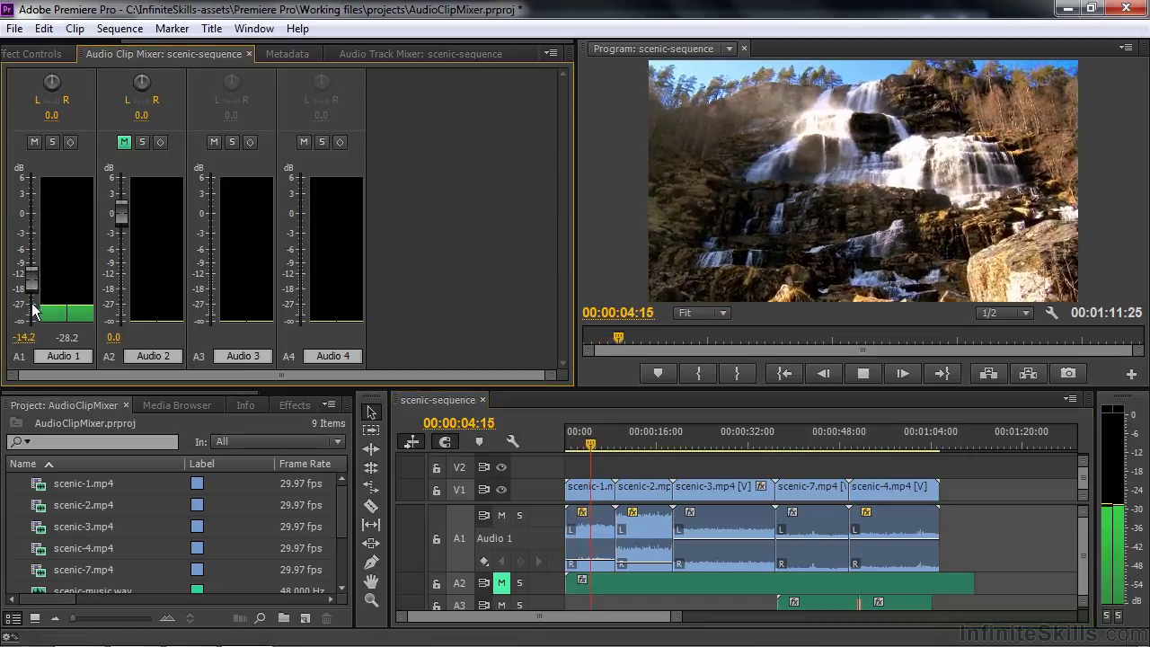
key("space")
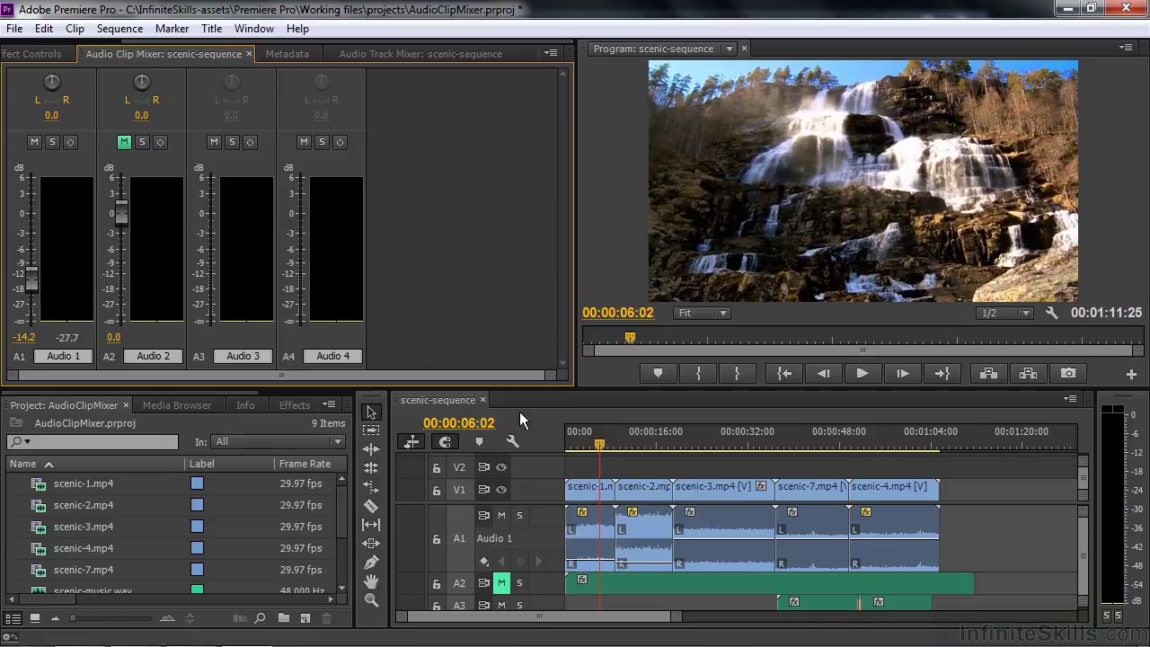
Play from about 00:00:06 across the cut from scenic-1.mp4 into scenic-2.mp4 to check the Audio 1 fader
left_click(599, 445)
key("space")
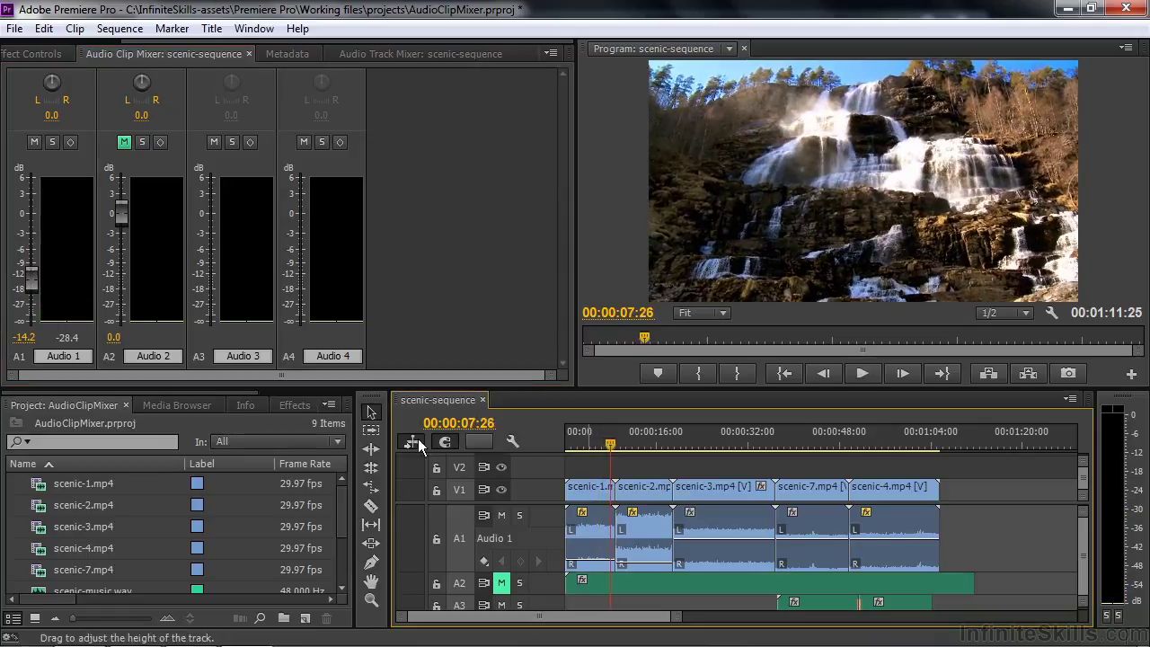
left_click_drag(31, 279, 38, 310)
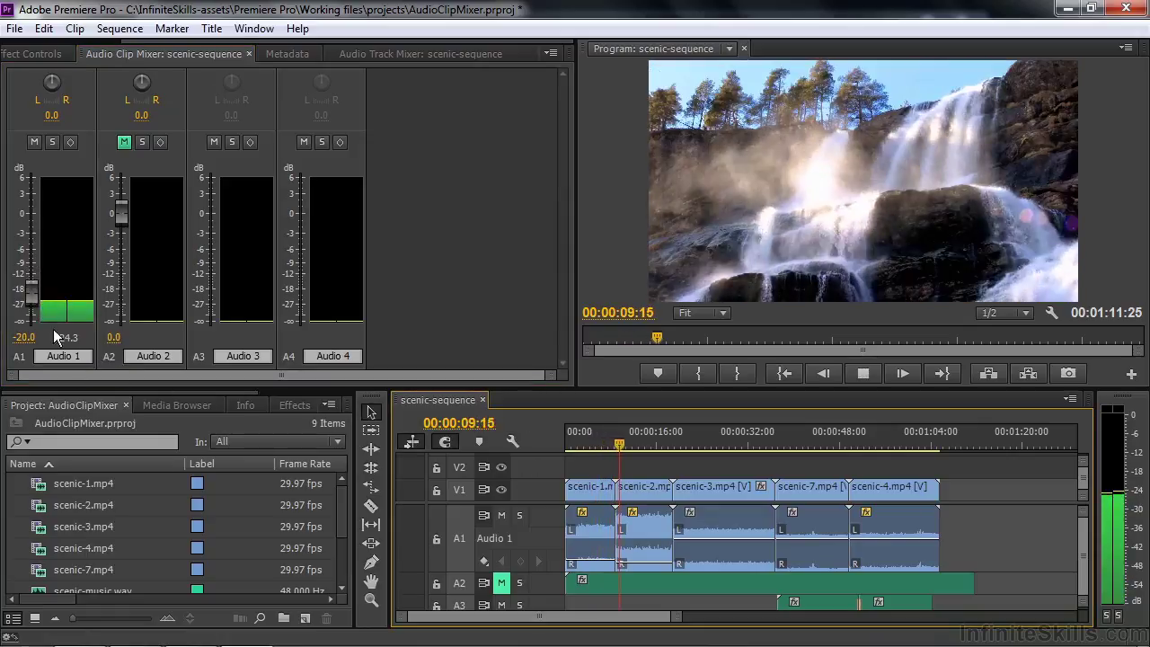
key("space")
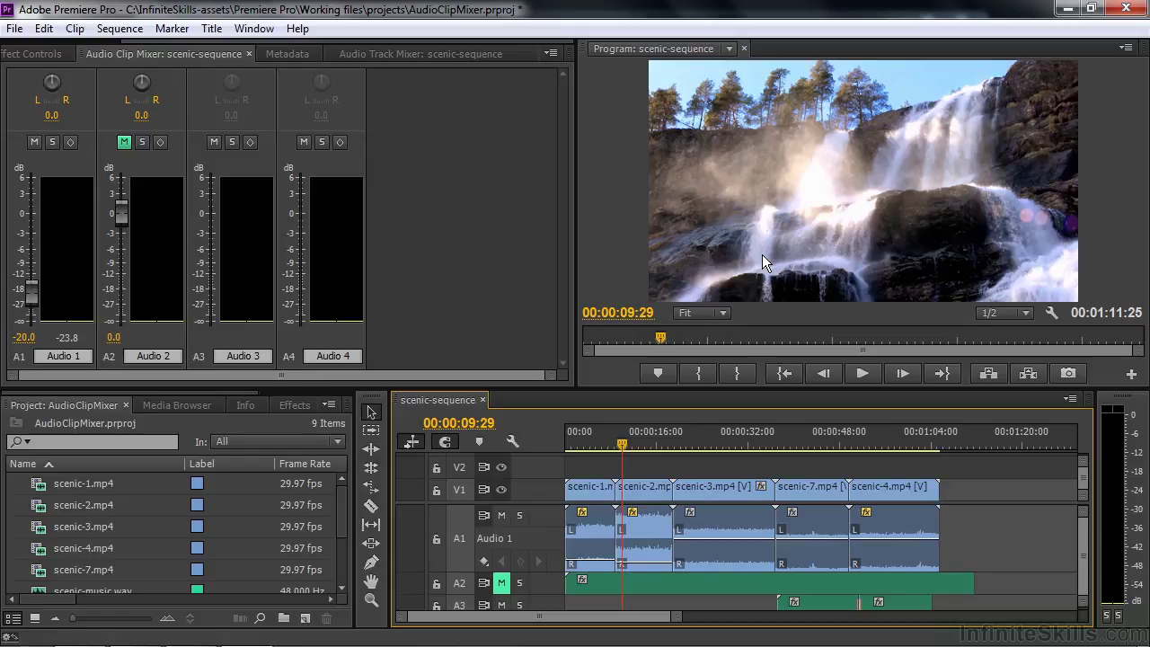
Expand the Audio 2 track in the timeline to show its waveform and unmute it
double_click(542, 586)
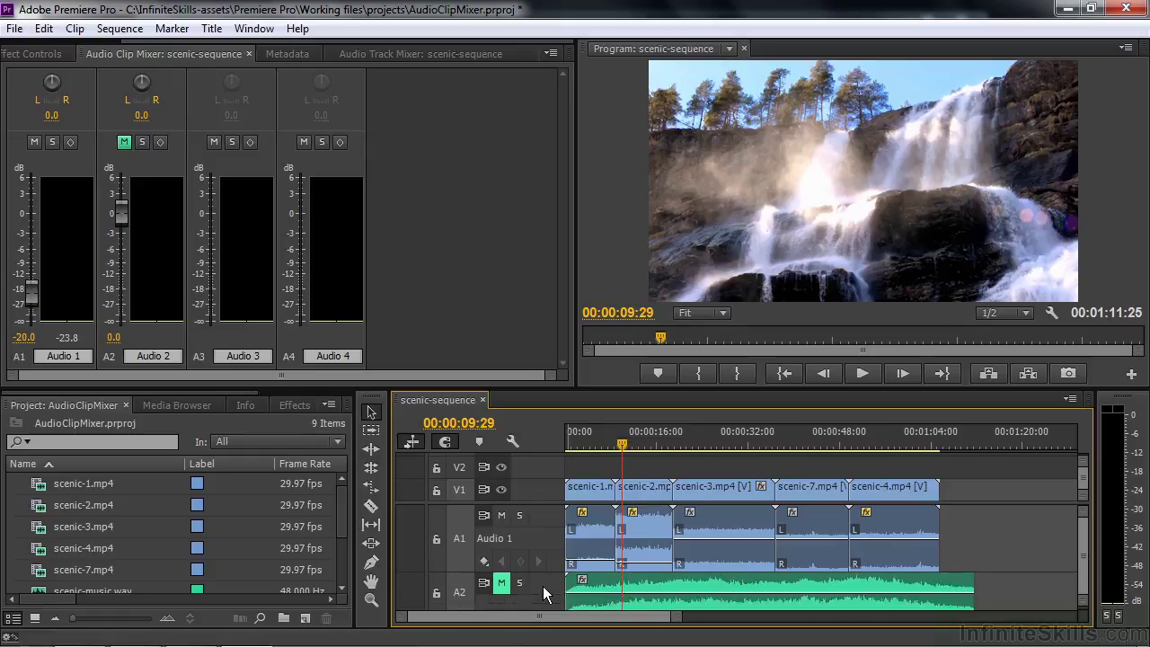
scroll(1084, 569, "down", 2)
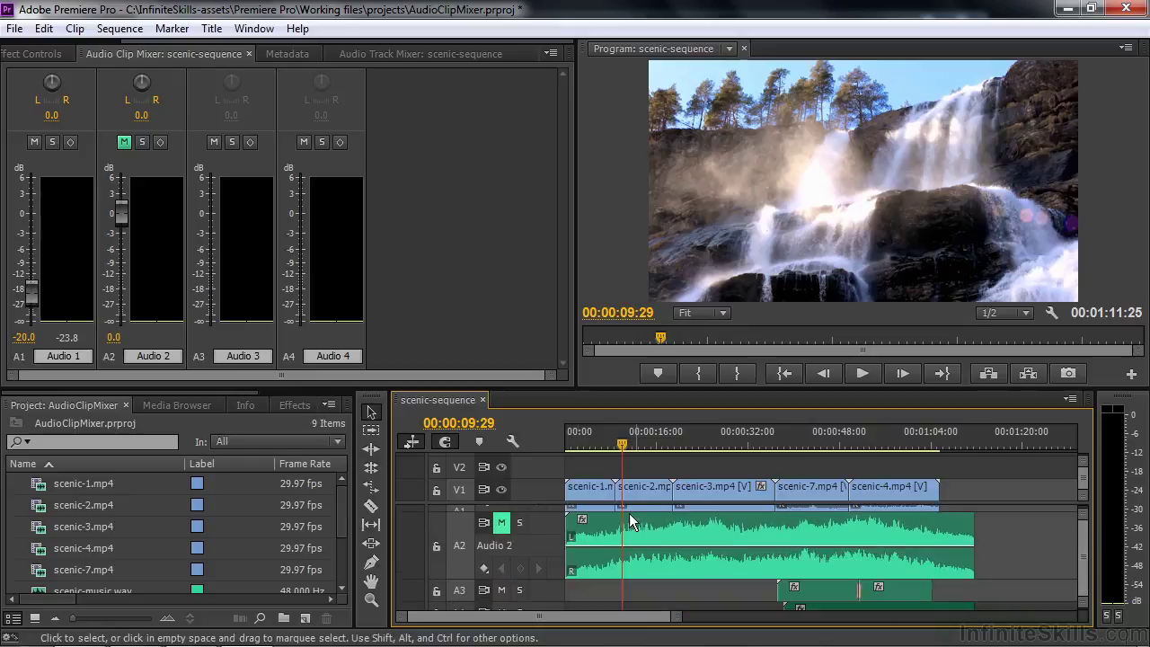
left_click(124, 144)
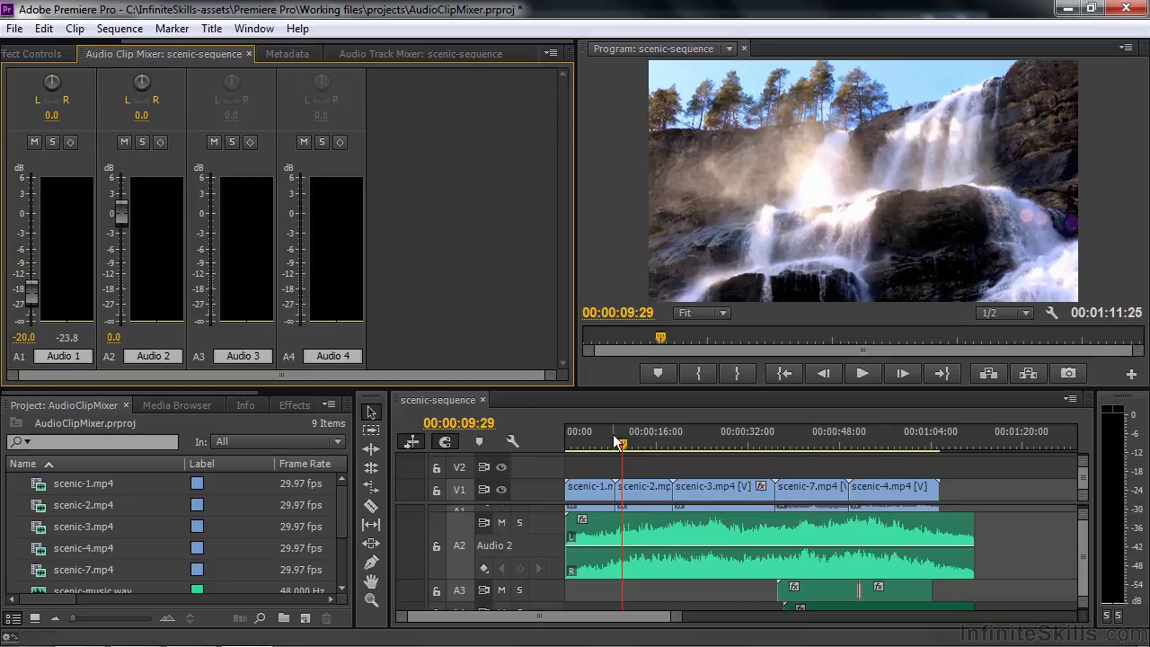
Return to the start of the sequence, mute Audio 1 and pull the Audio 2 clip fader down to -oo
left_click_drag(626, 443, 548, 453)
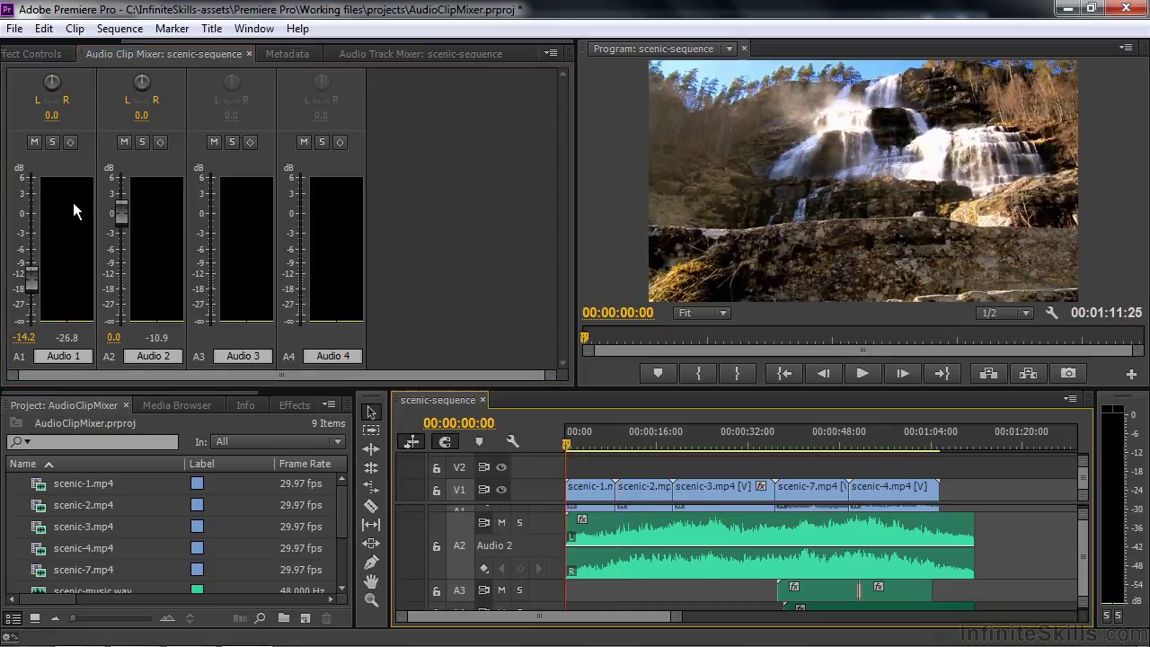
left_click(34, 142)
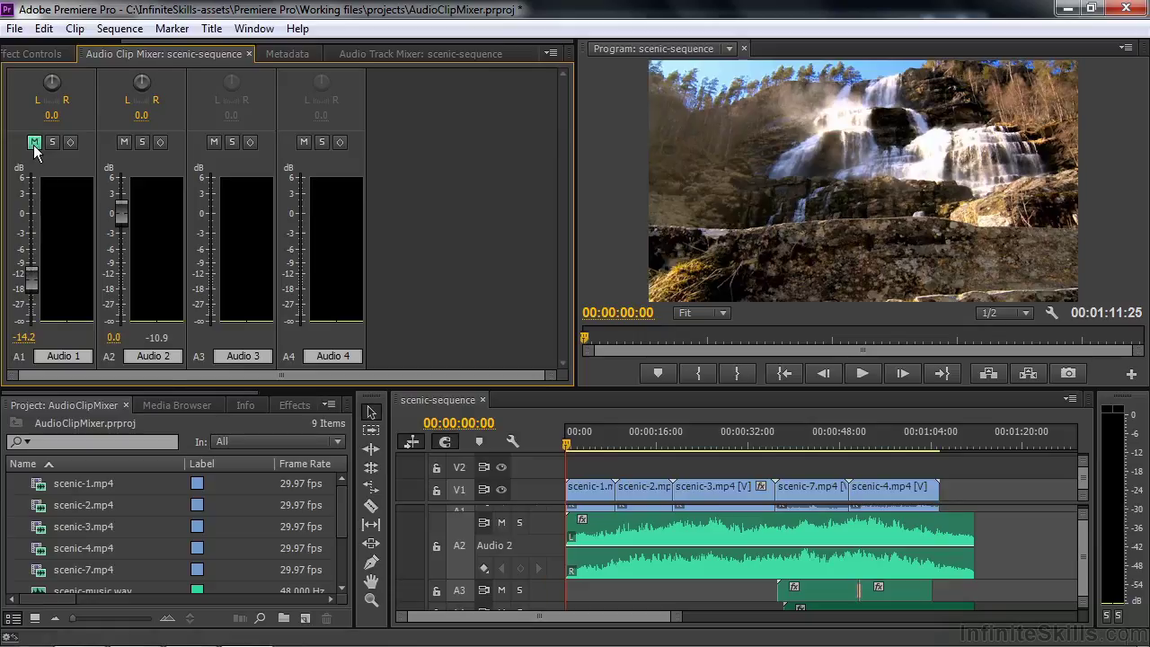
left_click_drag(121, 213, 113, 332)
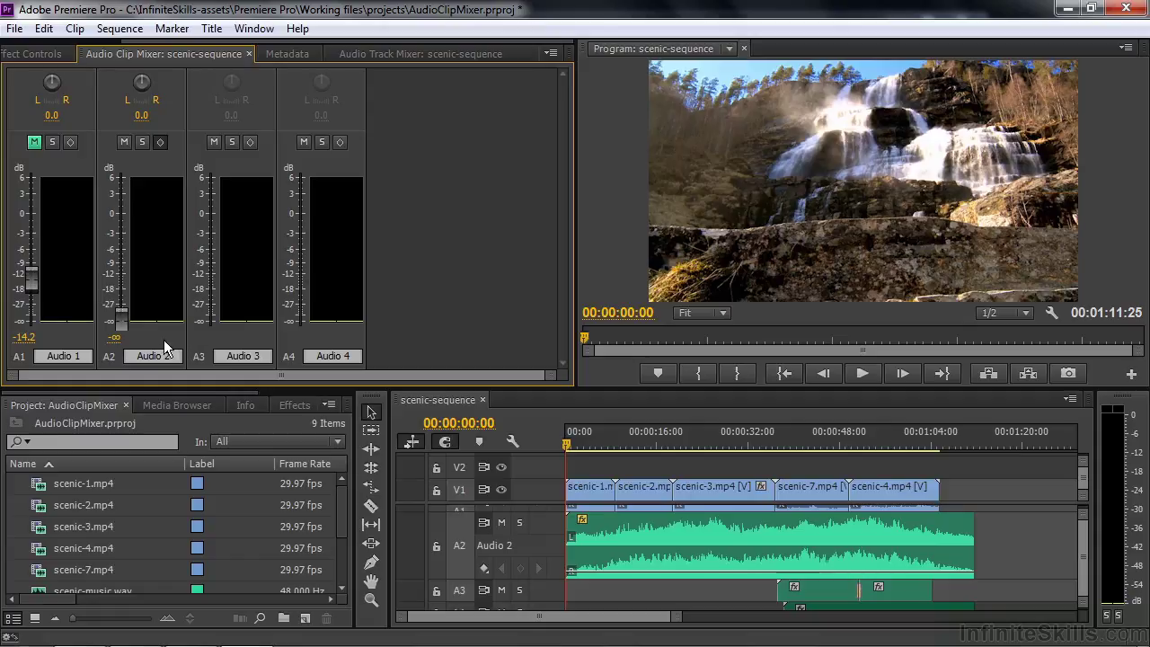
With keyframe writing enabled for Audio 2, play from the start while raising its fader to about -0.4 dB
key("space")
left_click_drag(121, 323, 113, 221)
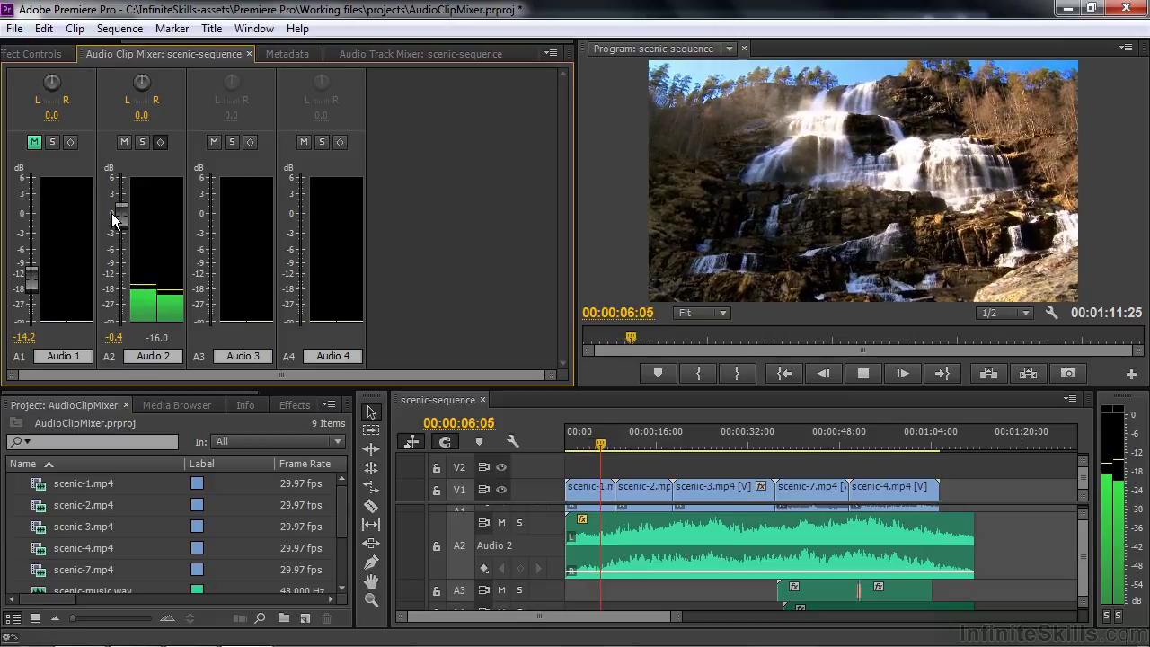
key("space")
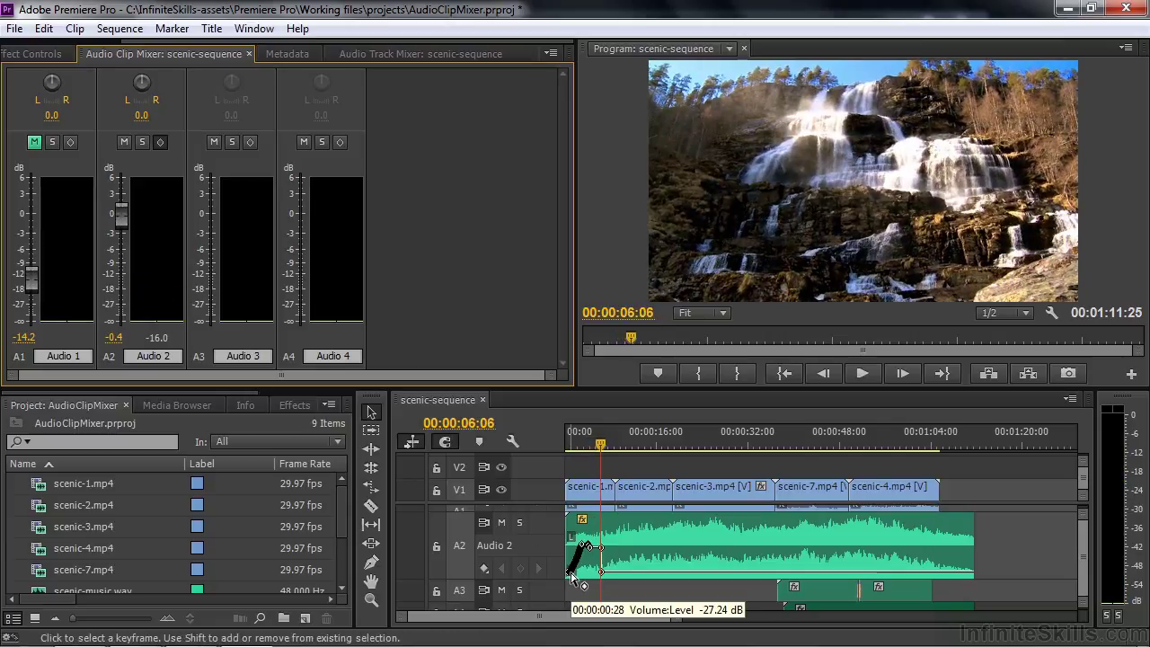
Examine the recorded Audio 2 volume keyframes up close and play through the drop near 00:00:06:10
key("equal")
key("equal")
key("equal")
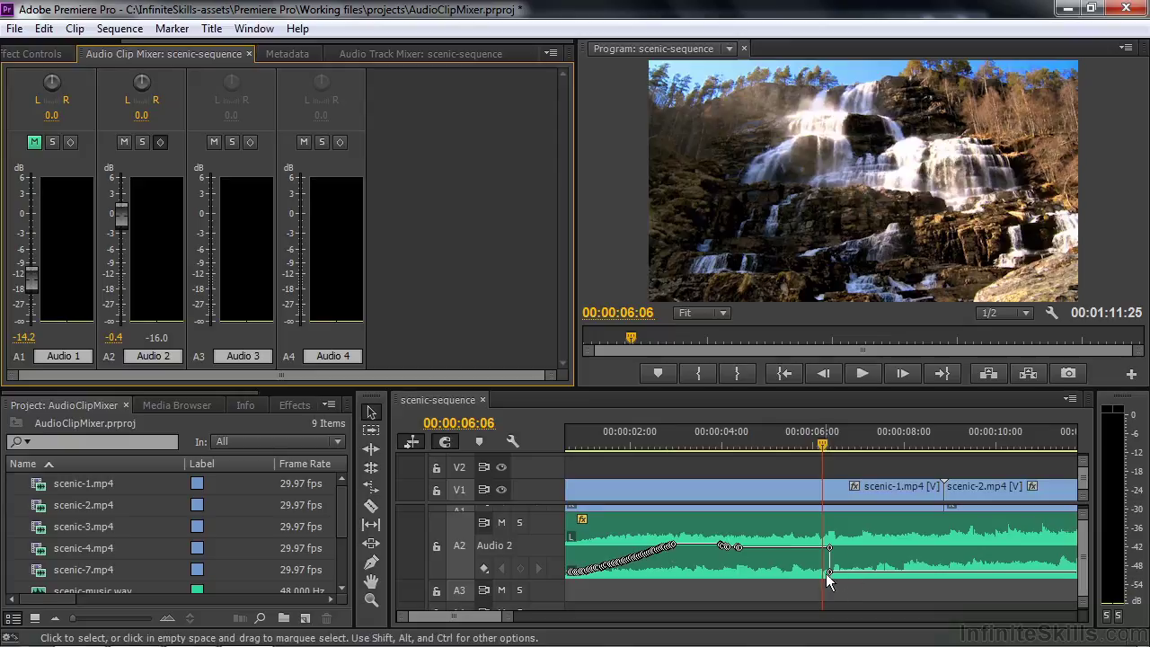
left_click(814, 444)
key("space")
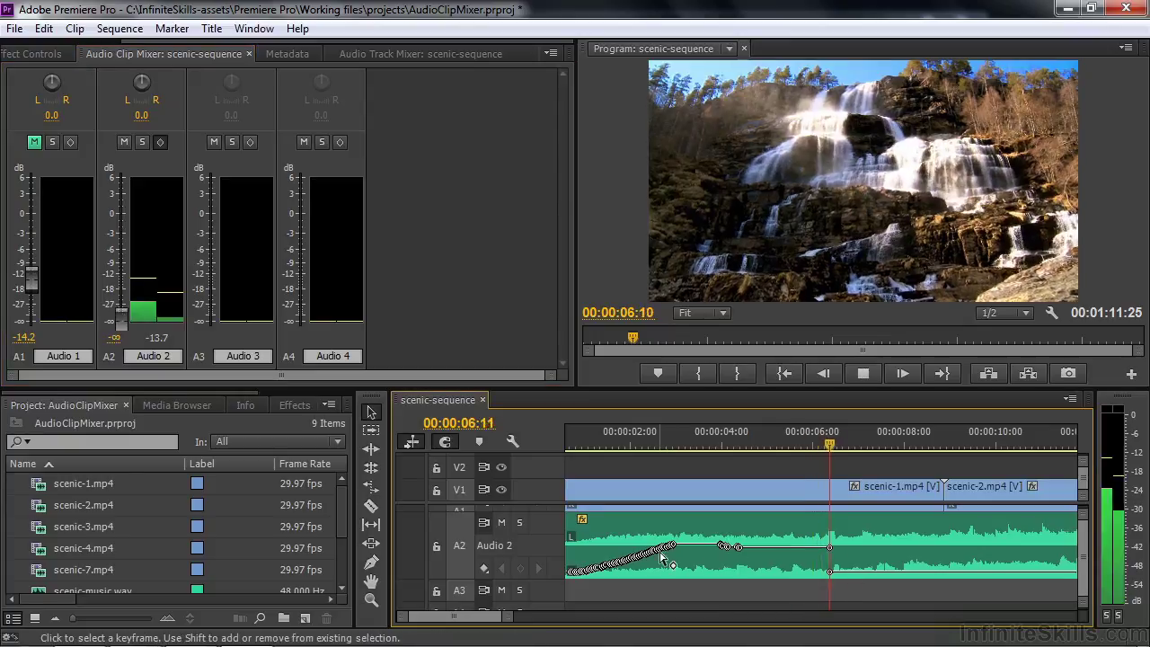
mouse_move(665, 559)
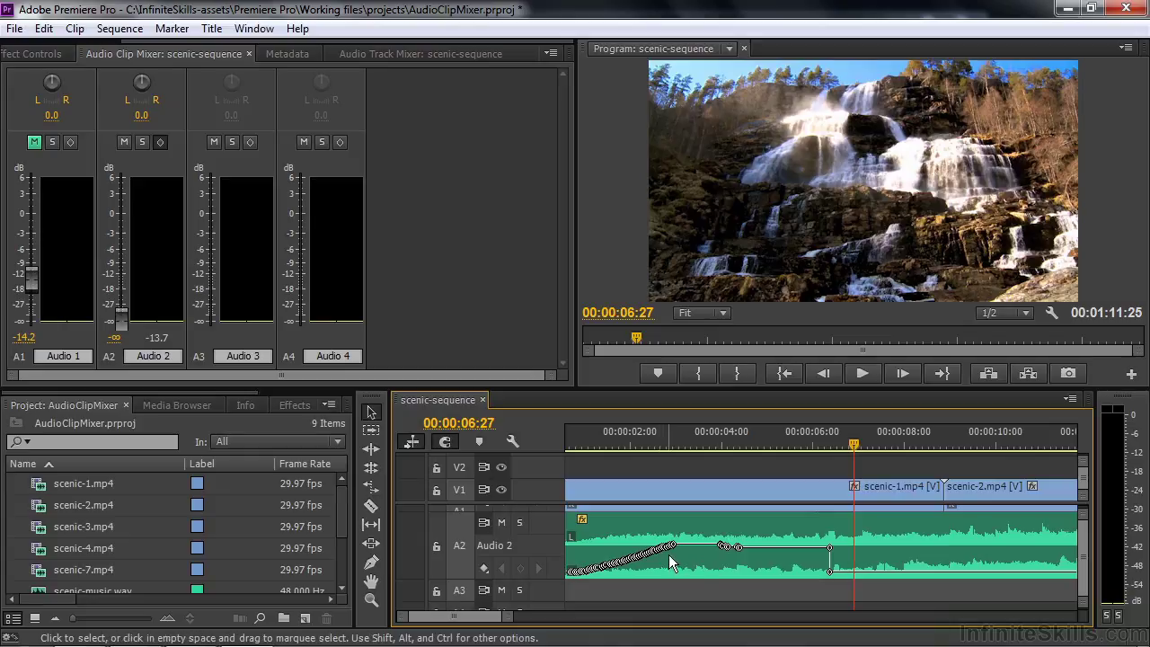
Delete the Audio 2 volume keyframe at the bottom of the drop at 00:00:06:10 and replay from about 00:00:04:00
left_click(829, 573)
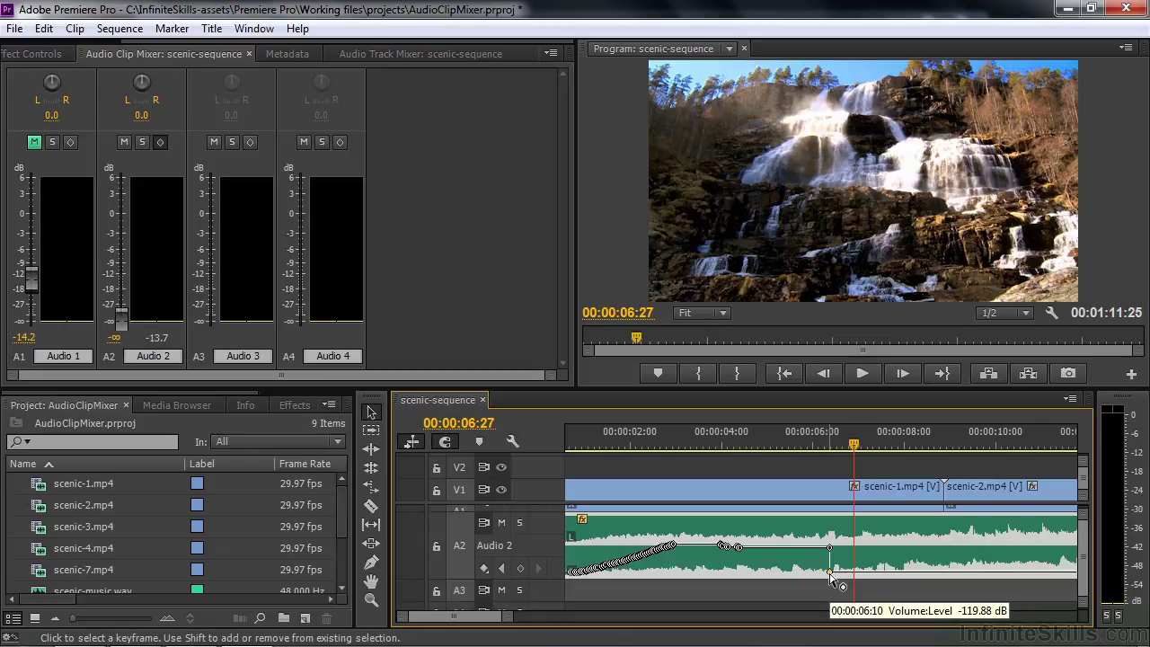
key("BackSpace")
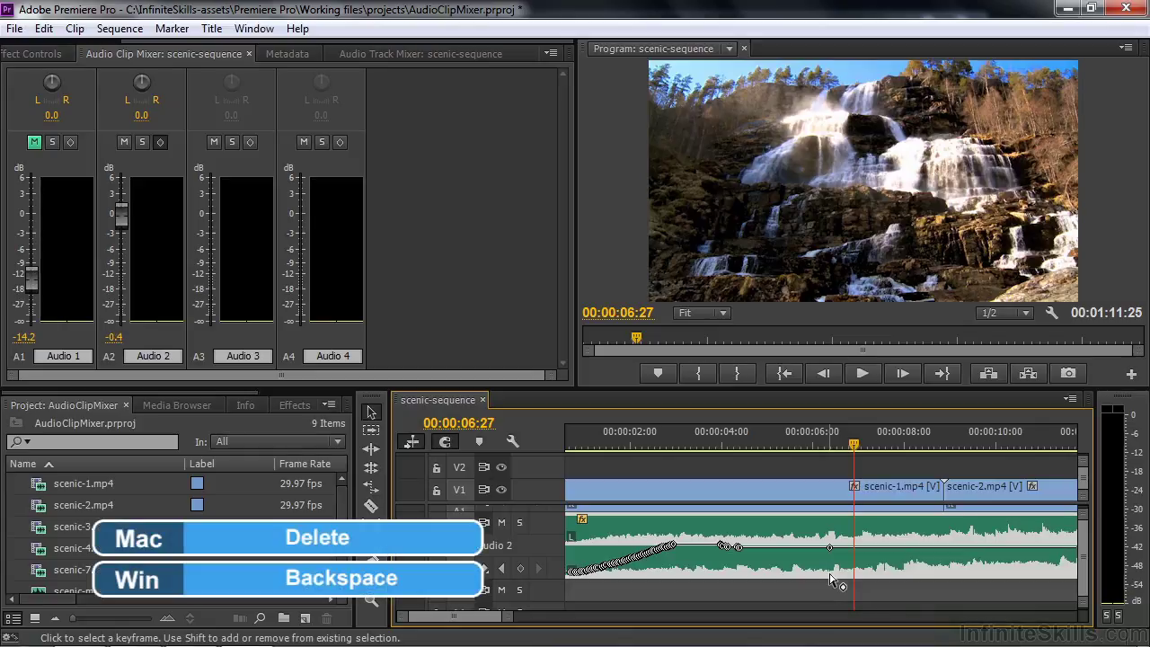
left_click(716, 436)
key("space")
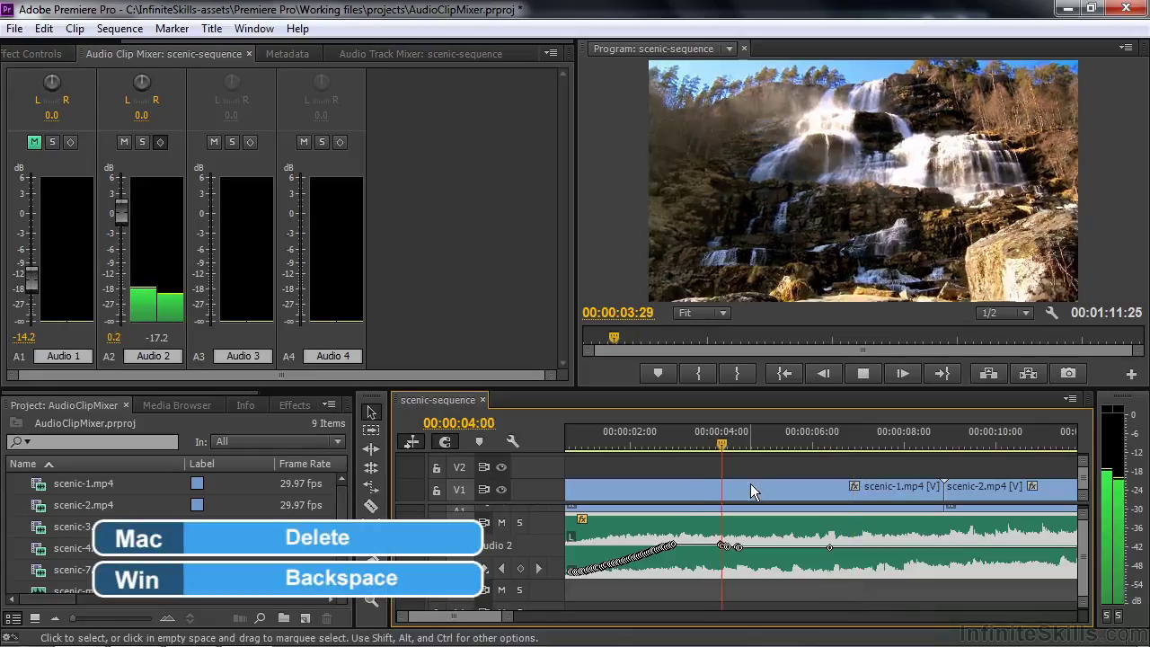
Record a fade-out on Audio 2 by playing from about 00:00:54:22 to 00:01:01:02 while lowering its clip fader to about -36.7 dB
key("space")
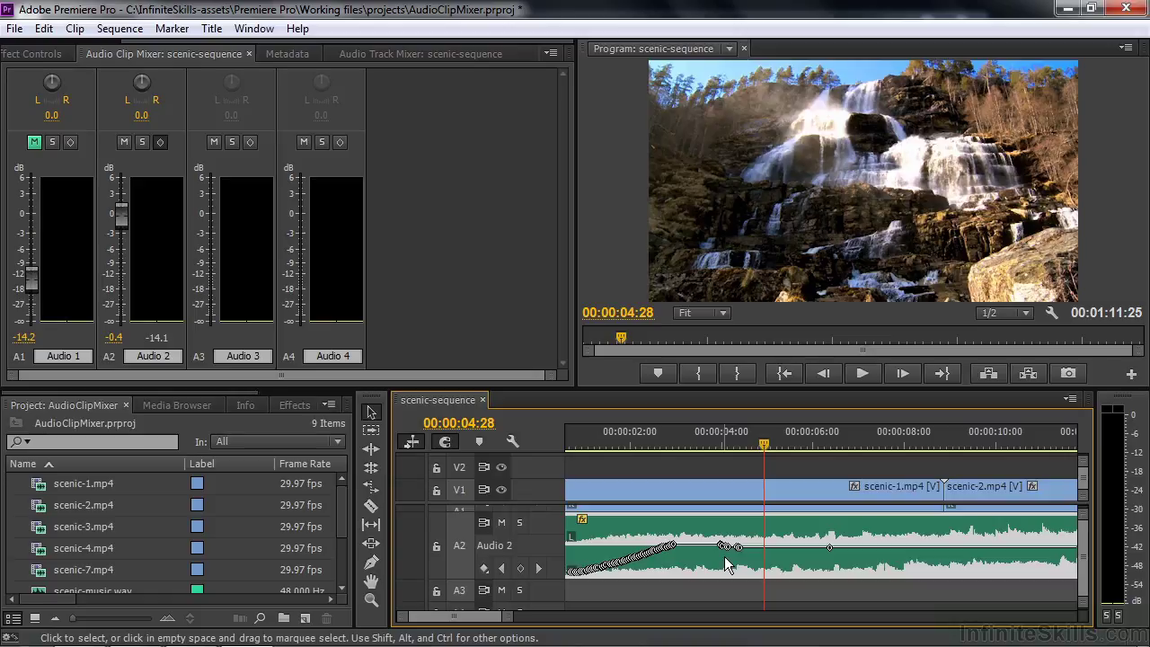
left_click_drag(460, 616, 505, 604)
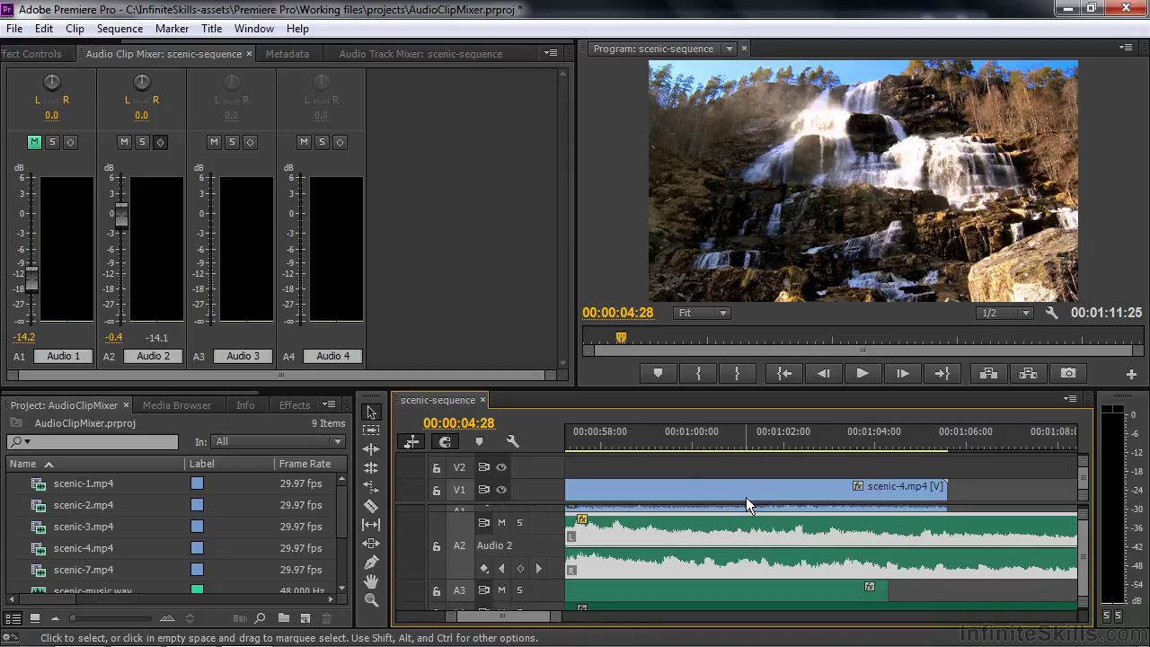
scroll(545, 616, "up", 5)
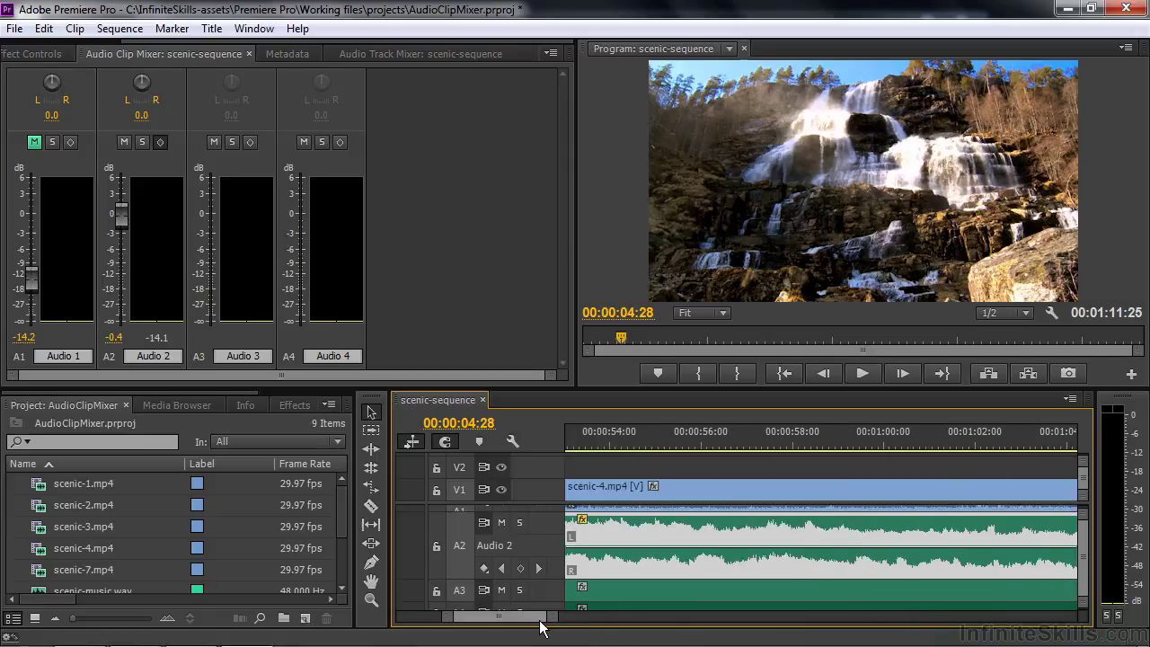
key("minus")
key("minus")
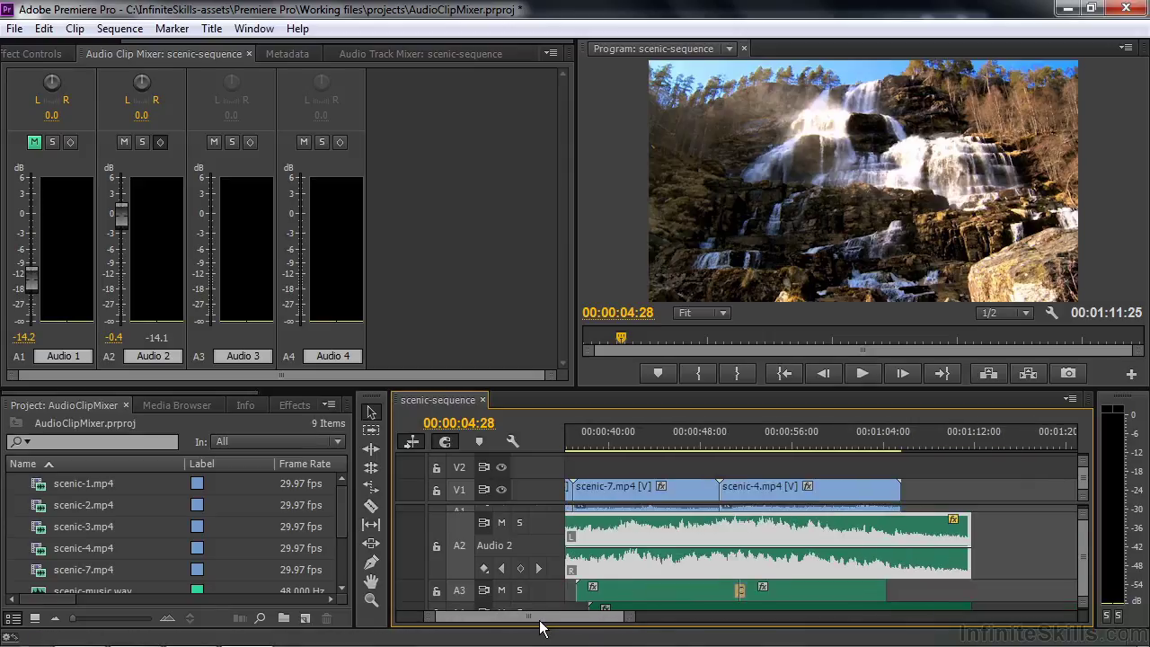
left_click(778, 445)
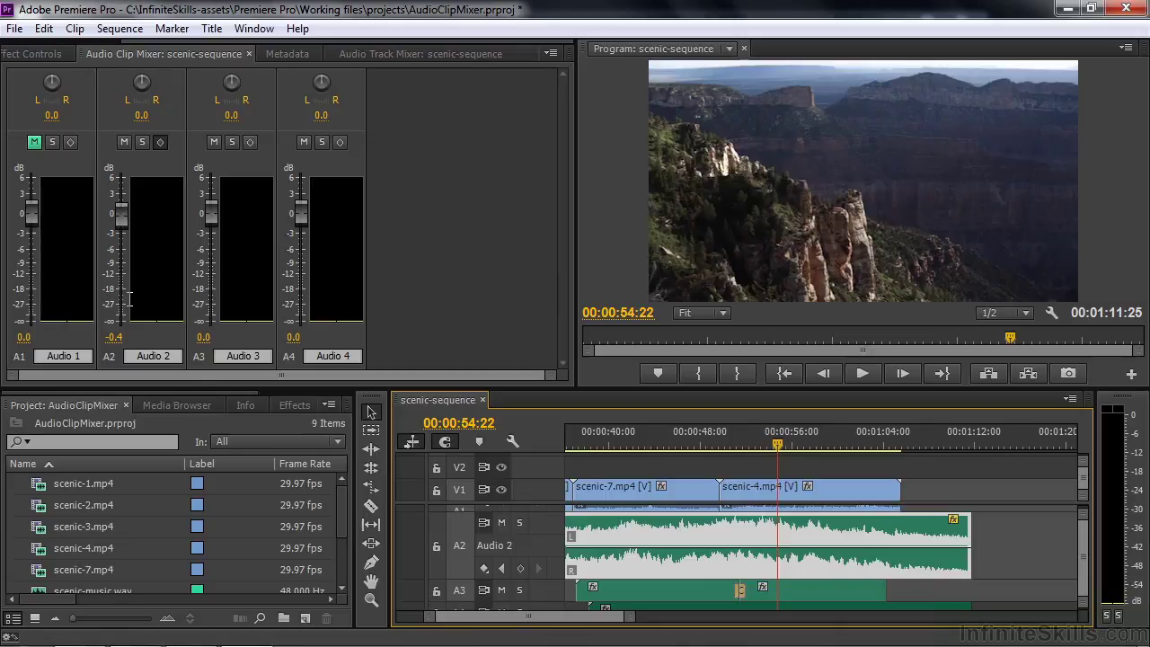
key("space")
left_click_drag(123, 235, 125, 307)
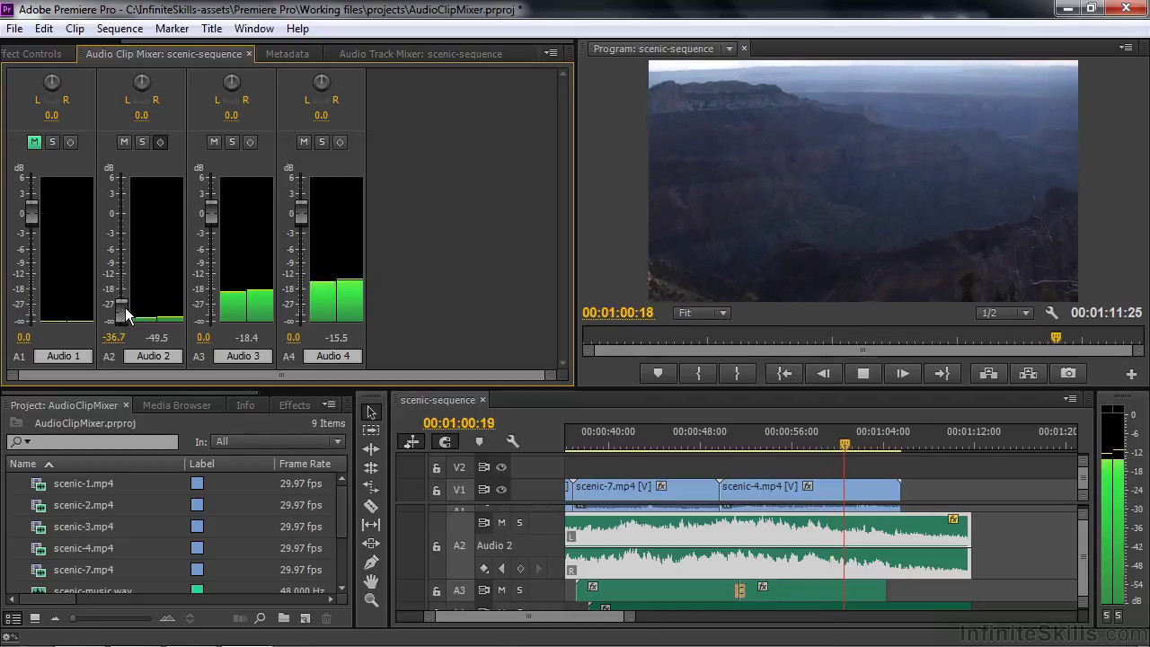
key("space")
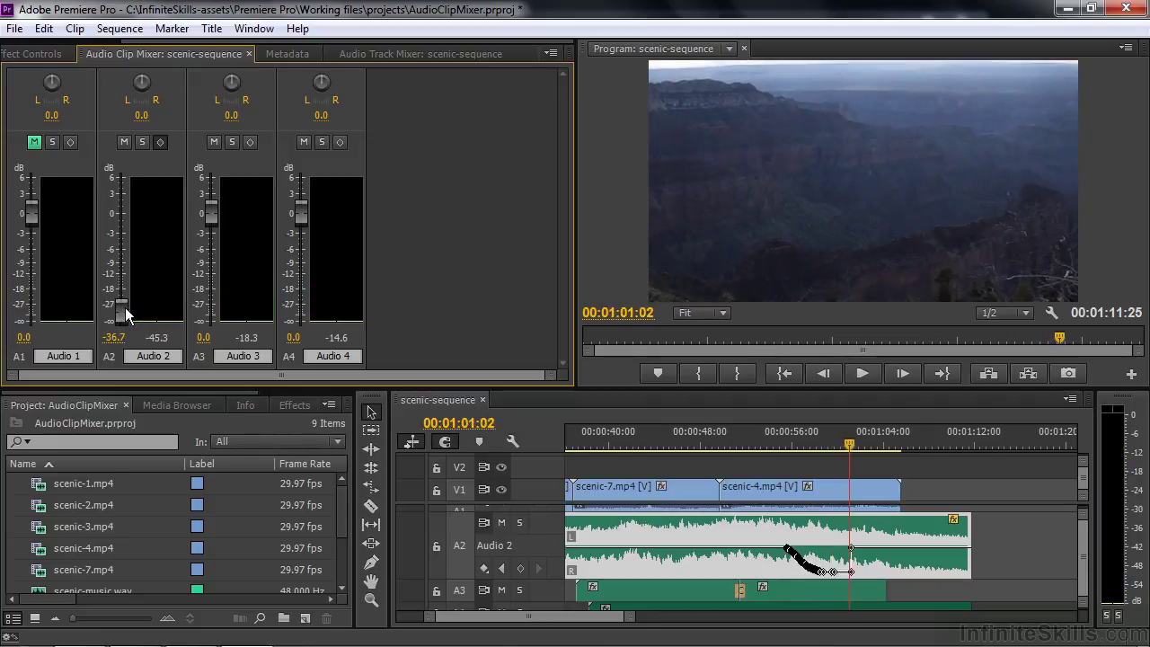
Delete the stray upper Audio 2 volume keyframe near 00:01:01:02 and lower the volume line between the fades to about -8.8 dB
left_click(853, 554)
mouse_move(853, 551)
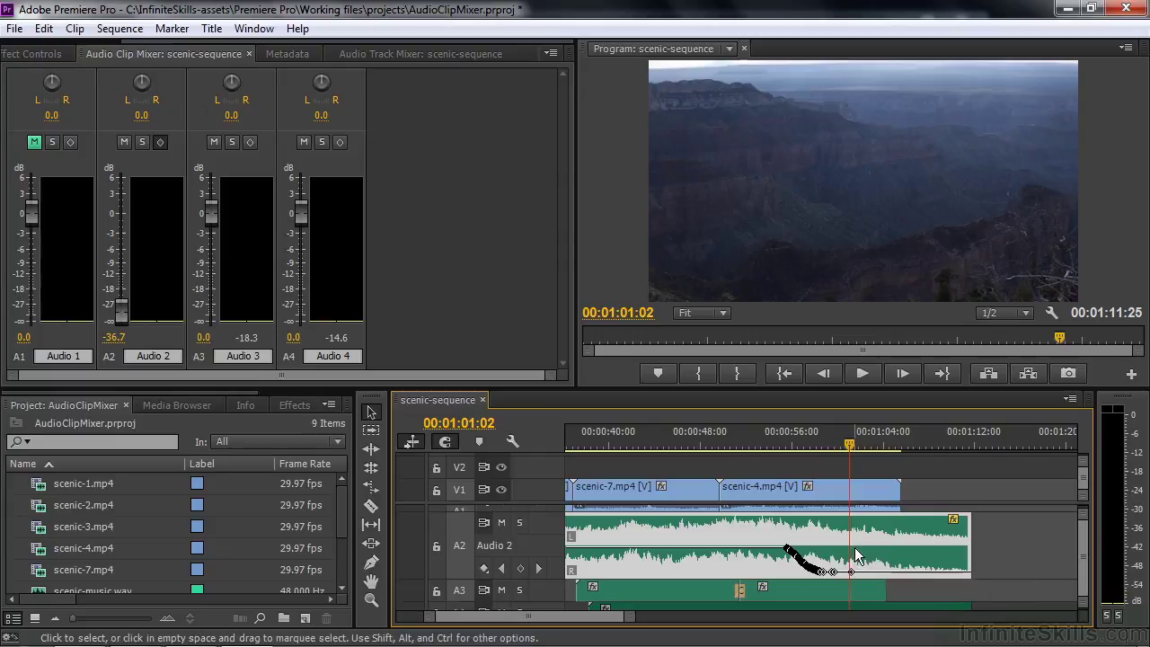
left_click_drag(611, 627, 590, 624)
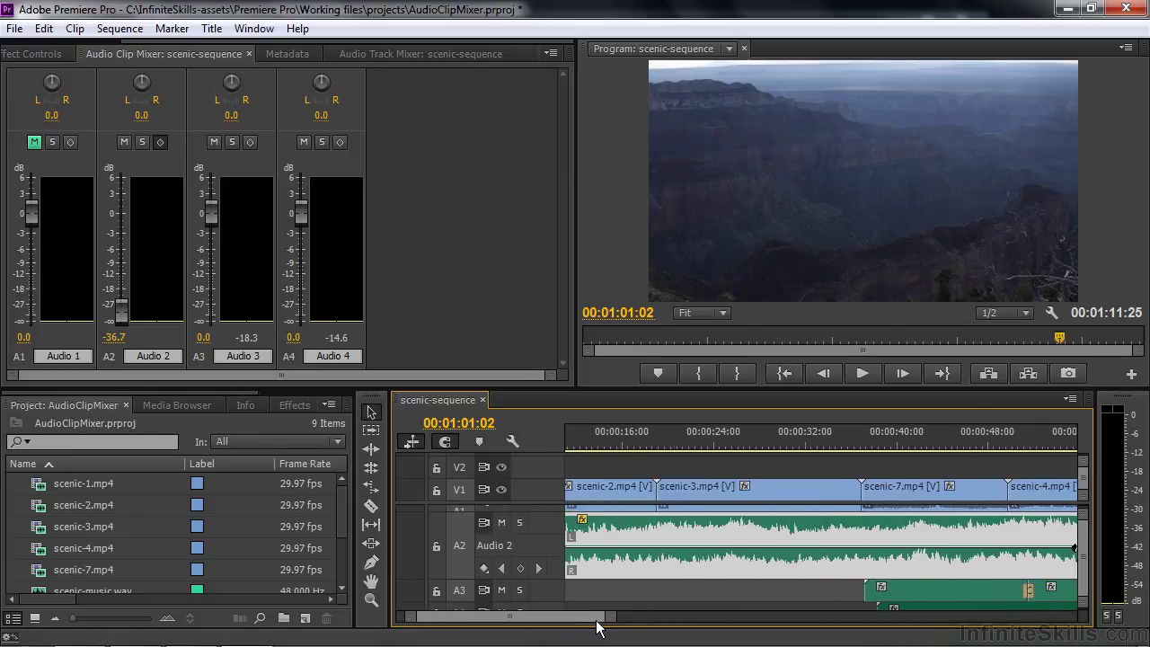
left_click_drag(762, 549, 762, 568)
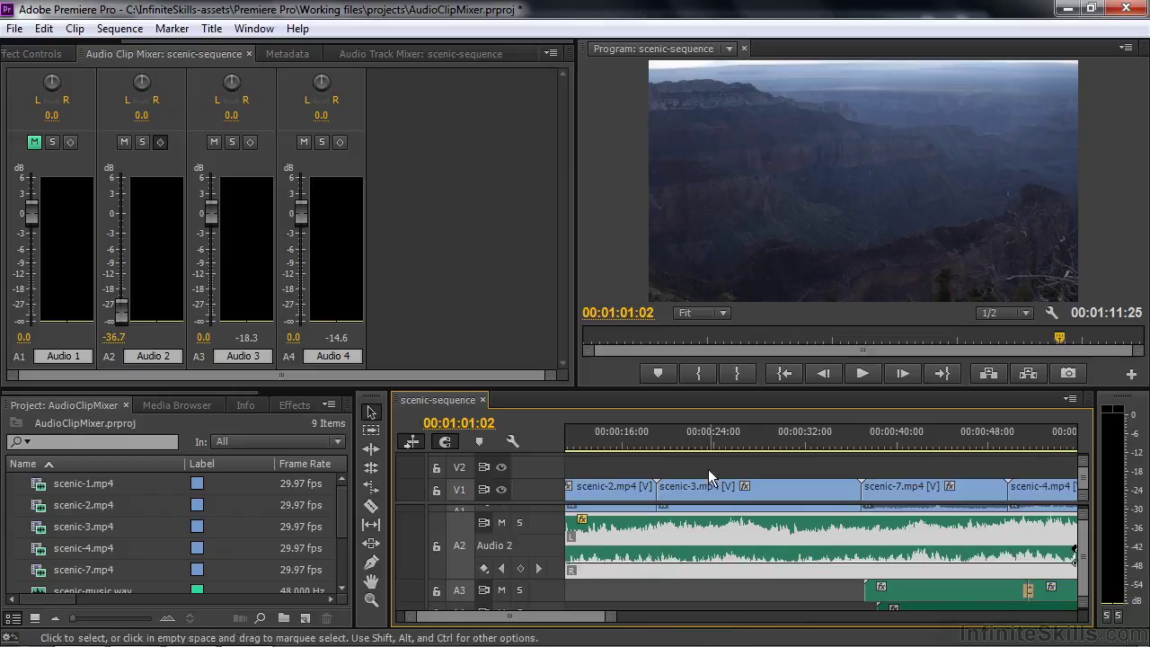
Move the playhead to about 00:00:16:20 and switch the Audio 2 clip's keyframe display from volume to Panner
left_click(630, 434)
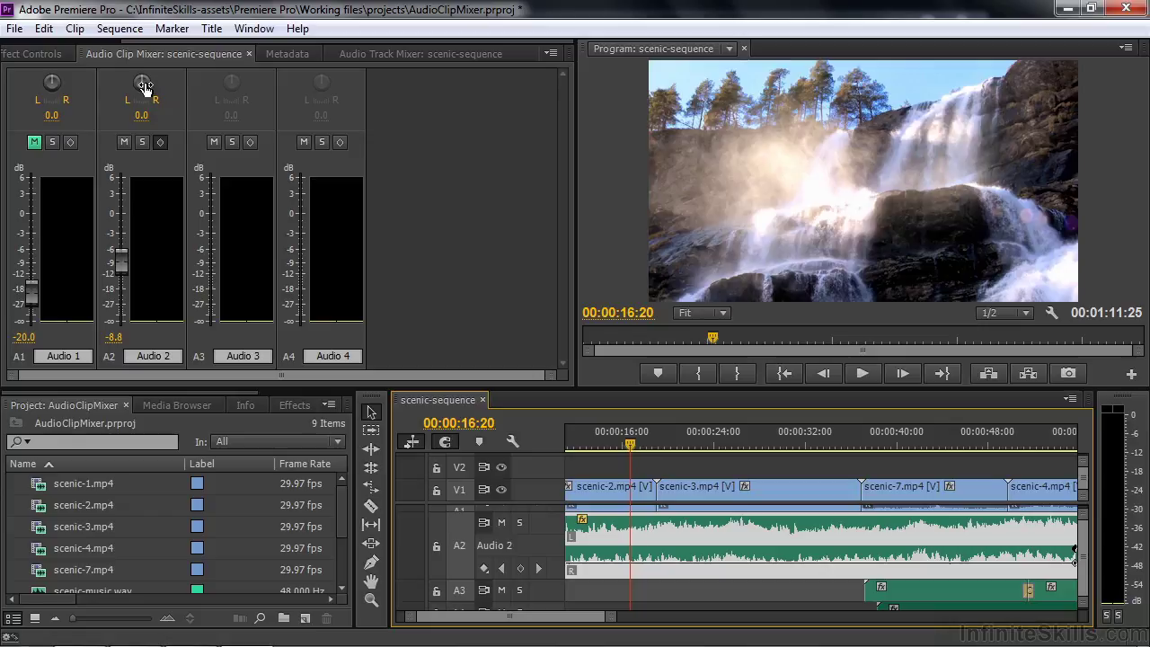
left_click(580, 520)
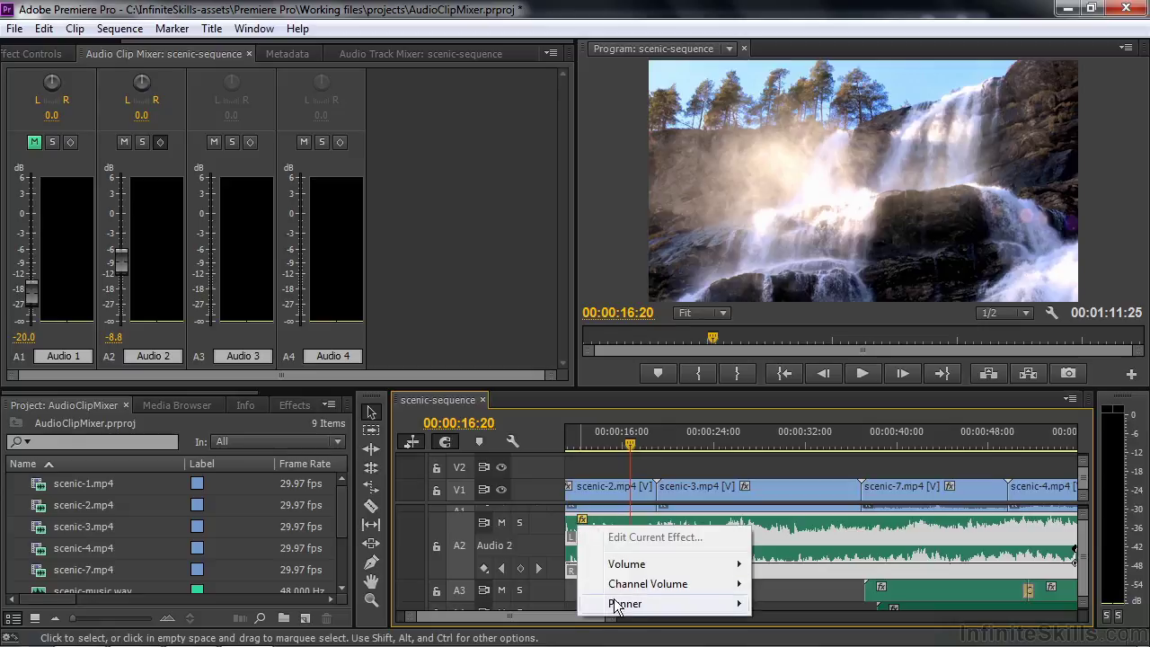
mouse_move(620, 604)
left_click(800, 603)
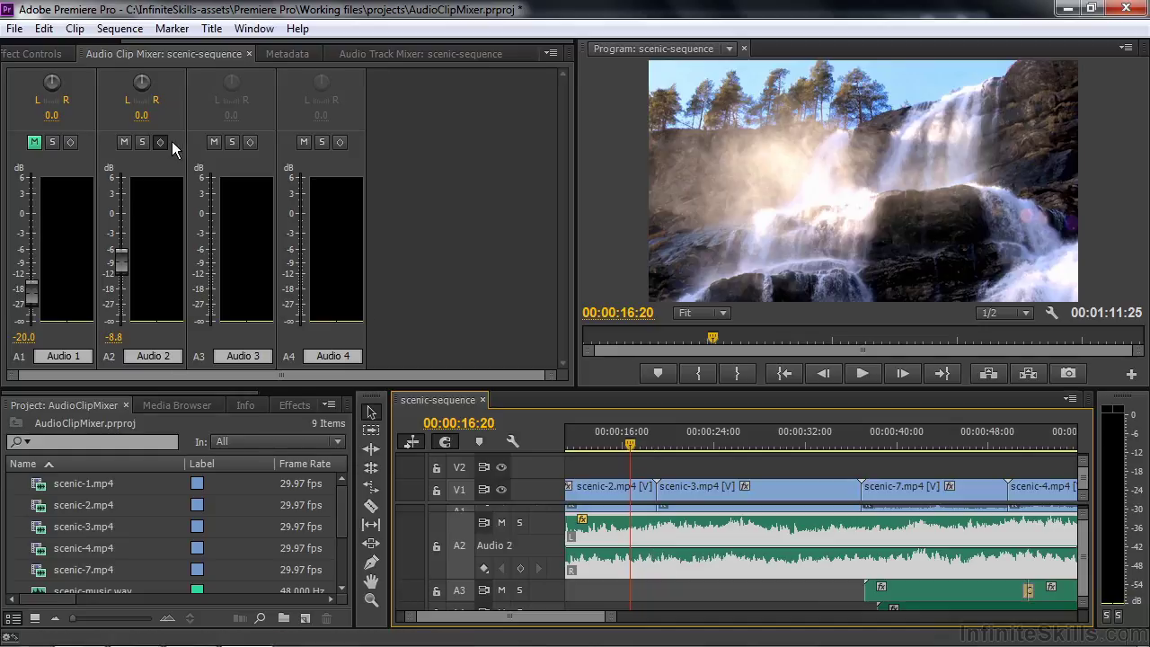
Play to about 00:00:30:00 while recording Audio 2 pan changes, turning the balance to -100 and over to 100
key("space")
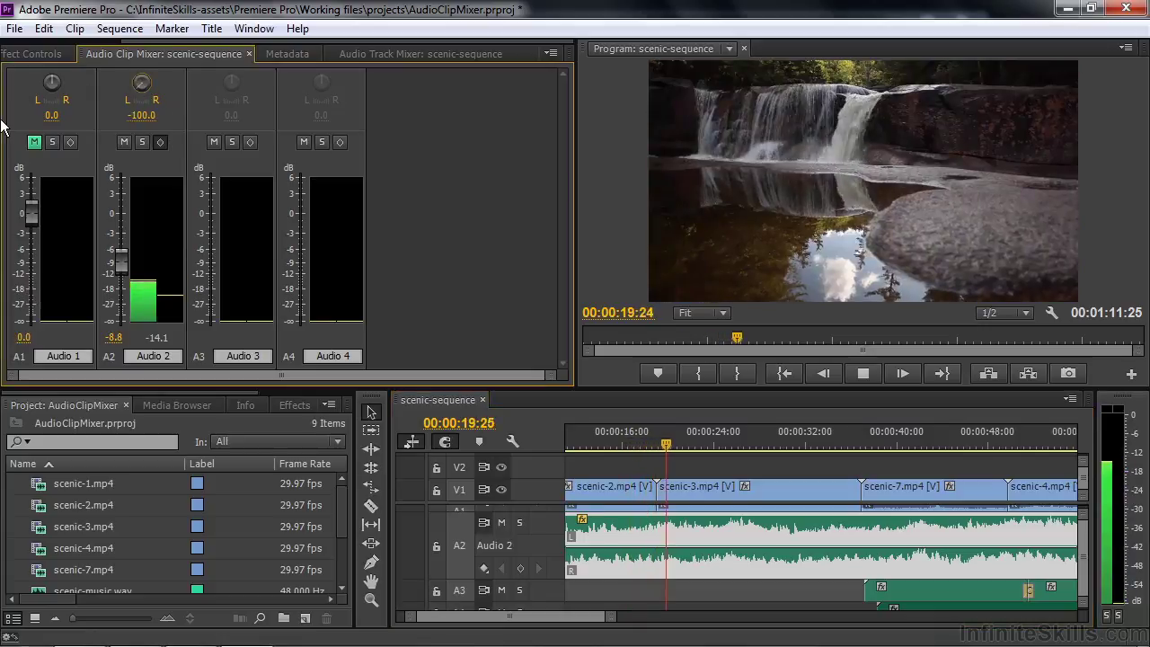
left_click_drag(129, 90, 182, 73)
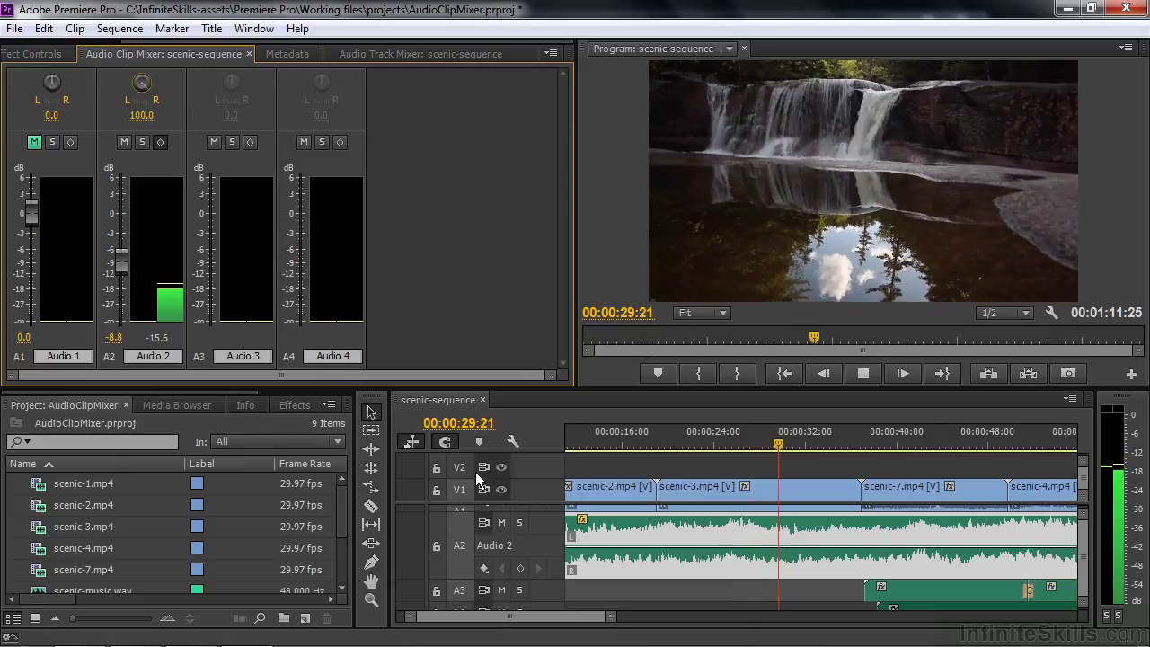
key("space")
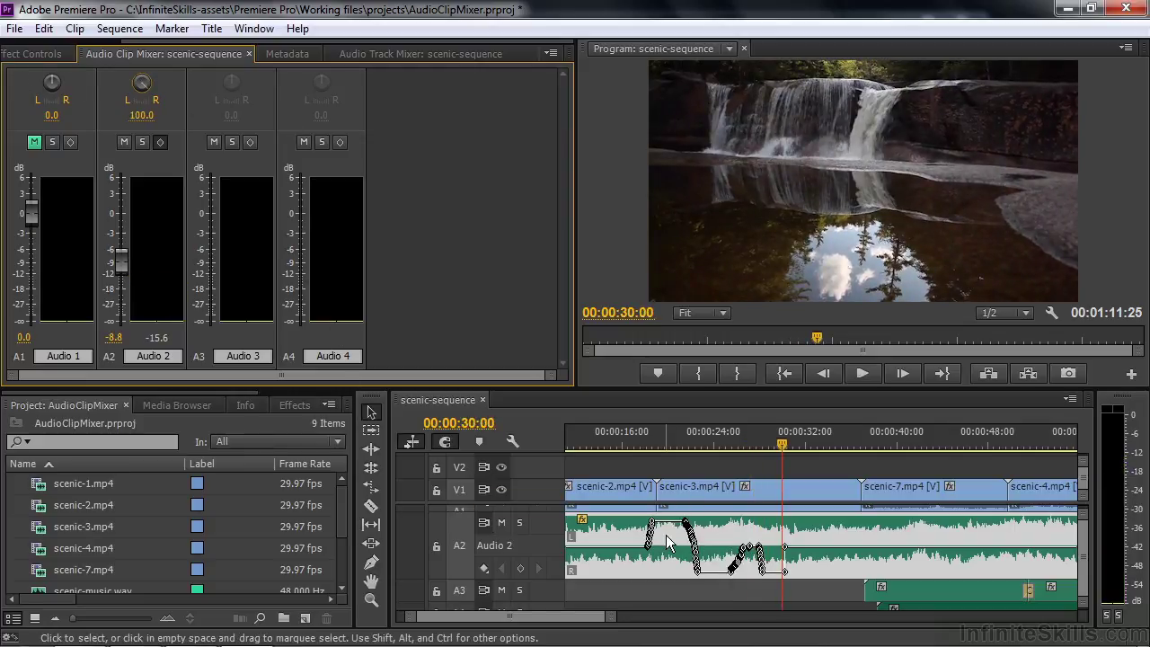
Delete the stray upper Audio 2 pan keyframe at 00:00:30:00 and play on briefly to about 00:00:30:28
left_click(784, 549)
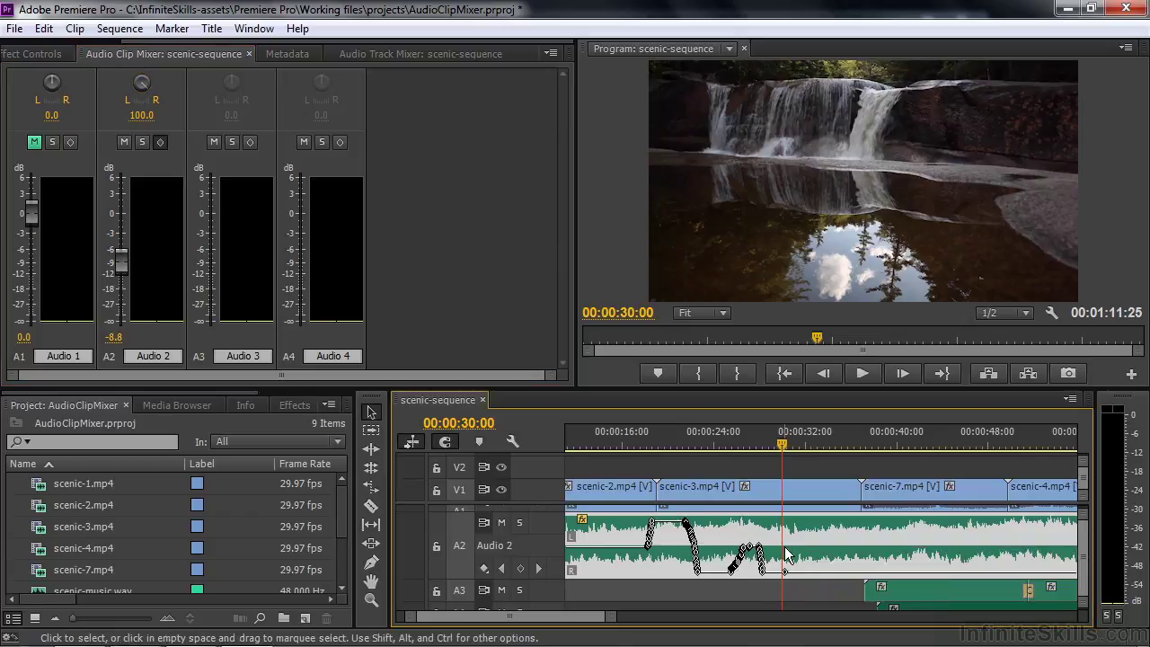
key("space")
key("space")
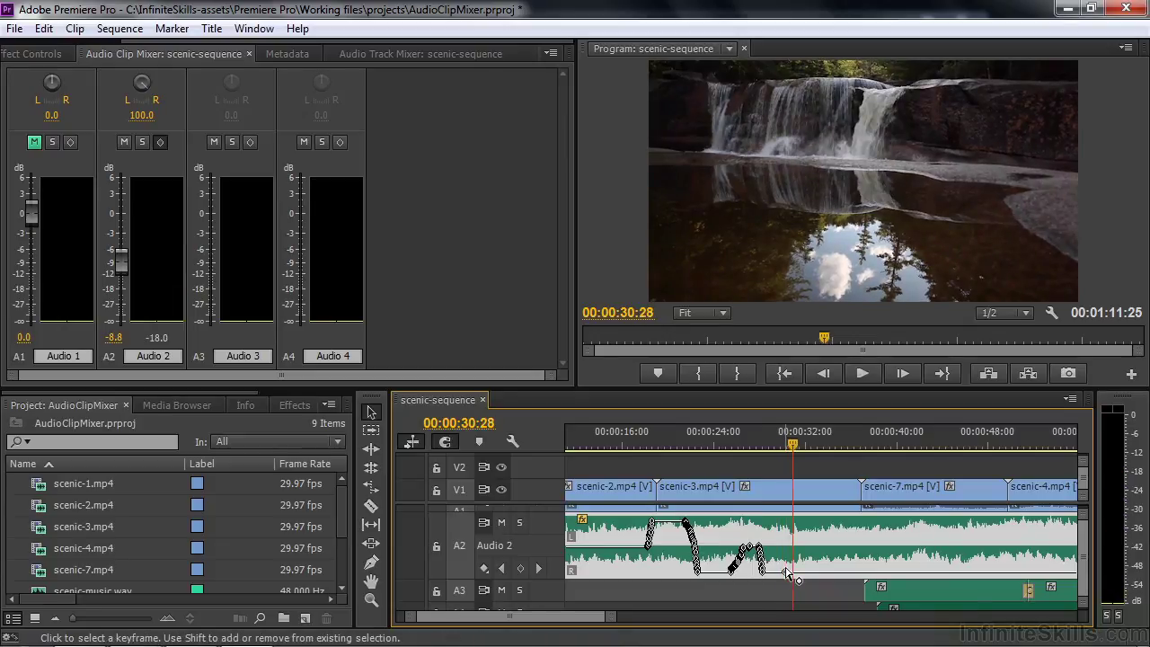